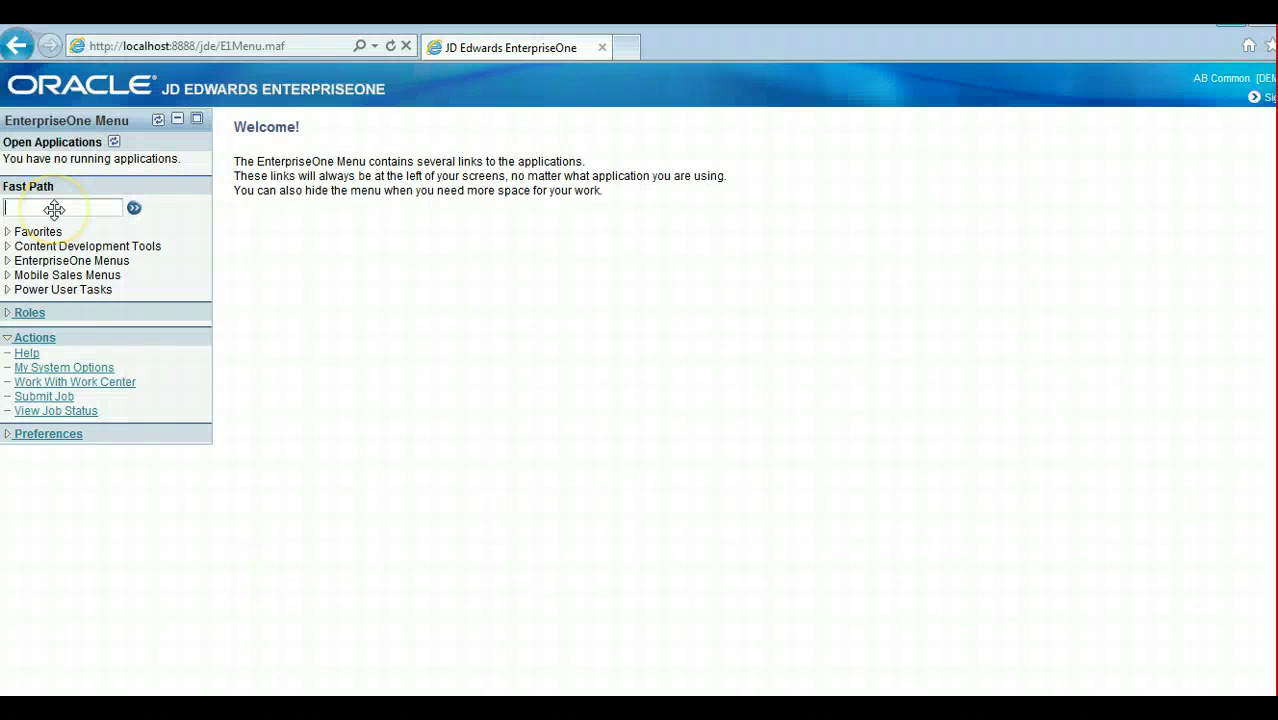
- Enter fast path G4231 to reach the advanced sales order menu
type("g4231")
key("Return")
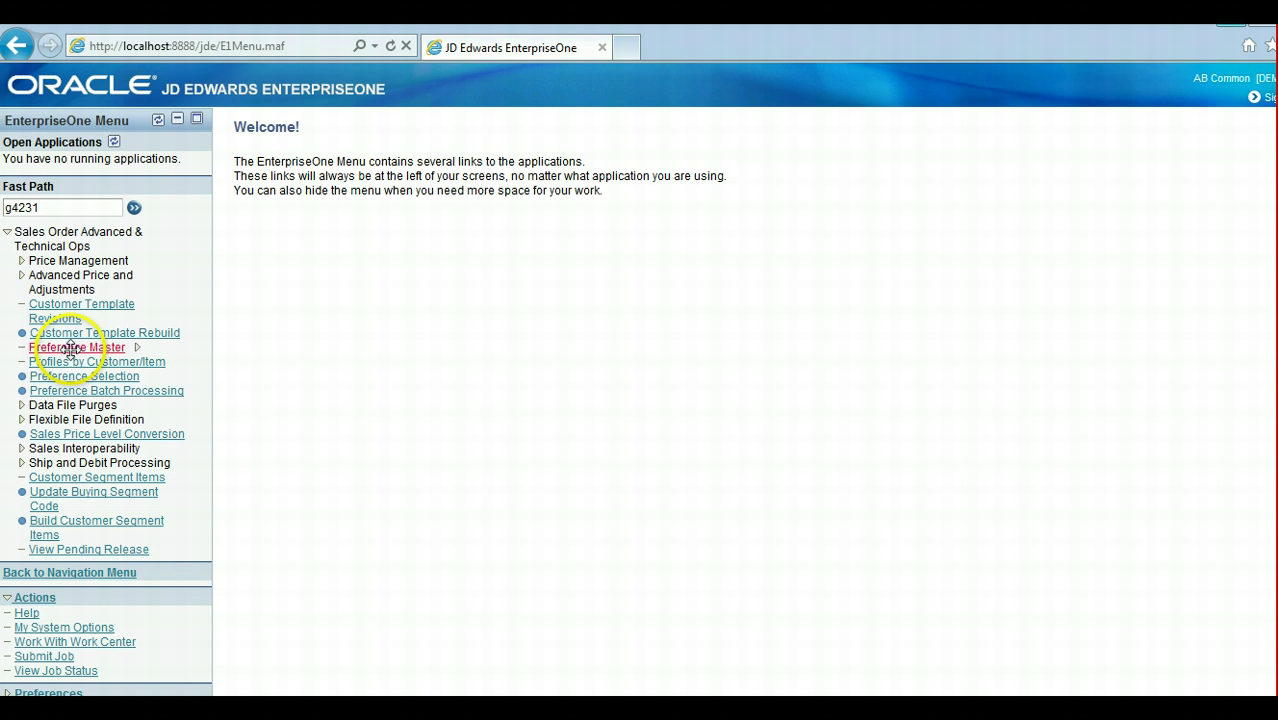
- Open Preference Master and filter it to preference type 41, Next Order Status
left_click(75, 347)
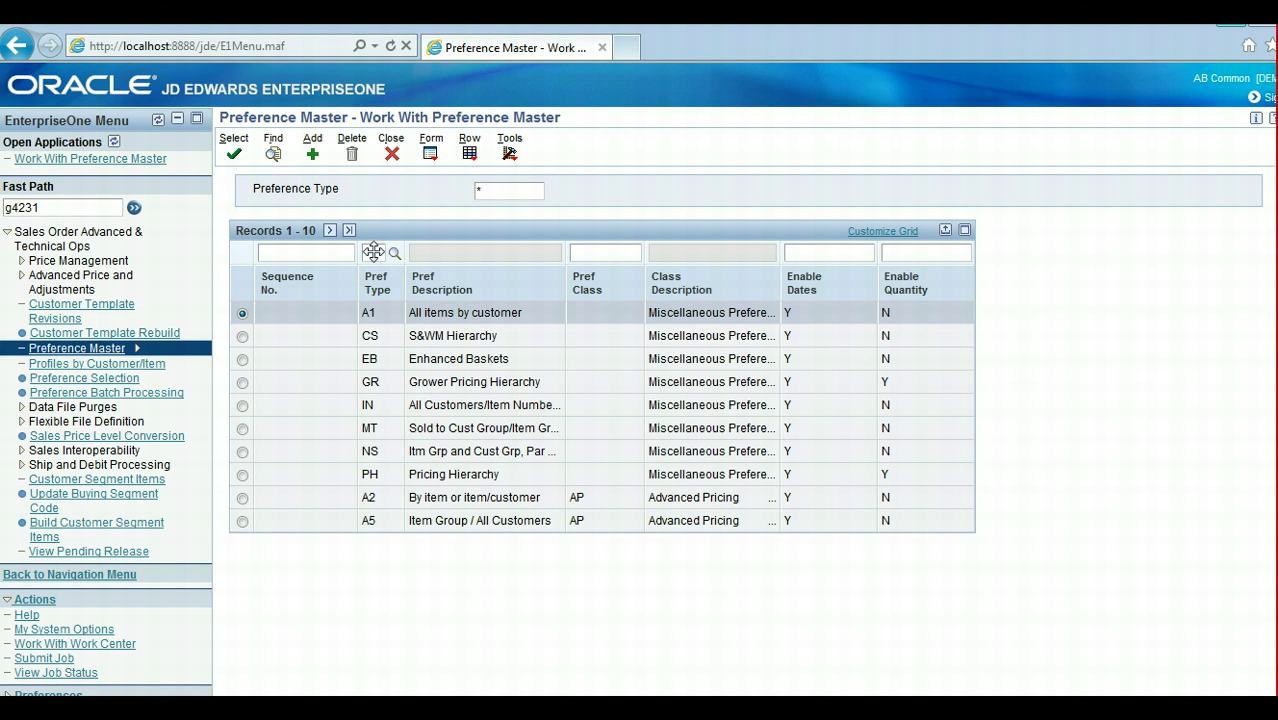
type("41")
key("Return")
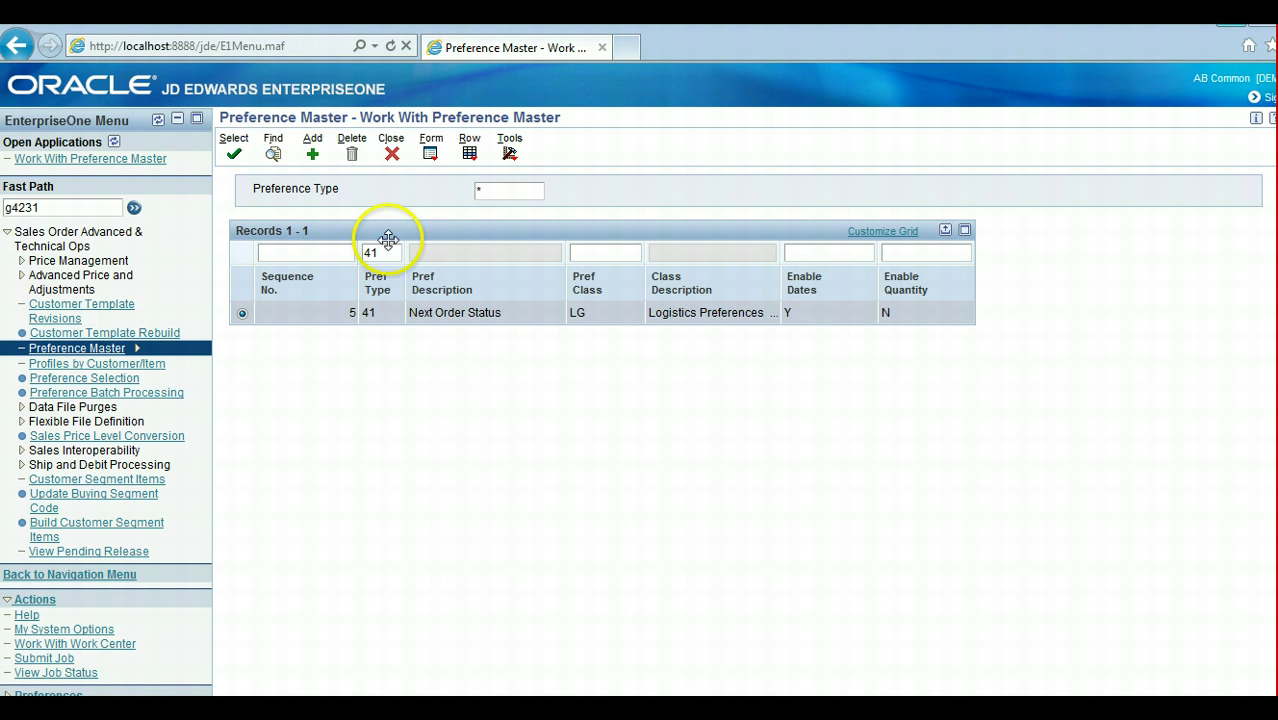
- Find customer 4245 in Customer Group preferences and open its group revisions
left_click(430, 150)
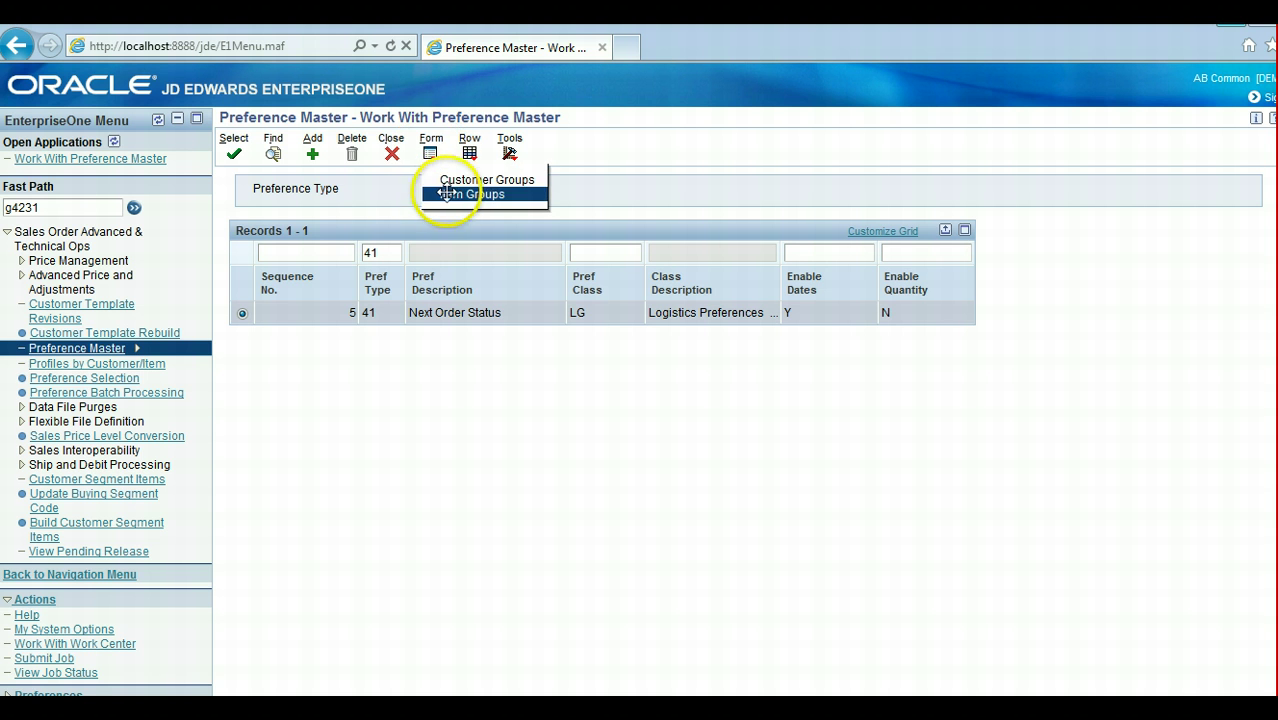
left_click(455, 180)
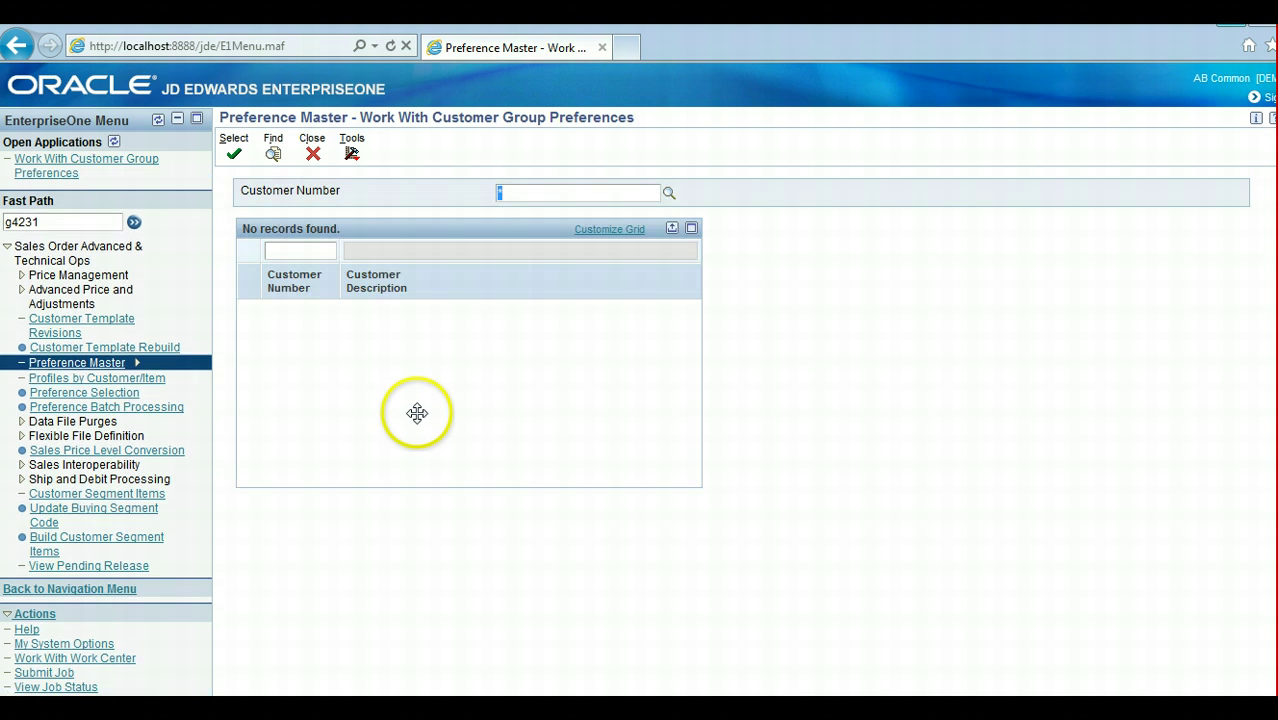
left_click(293, 249)
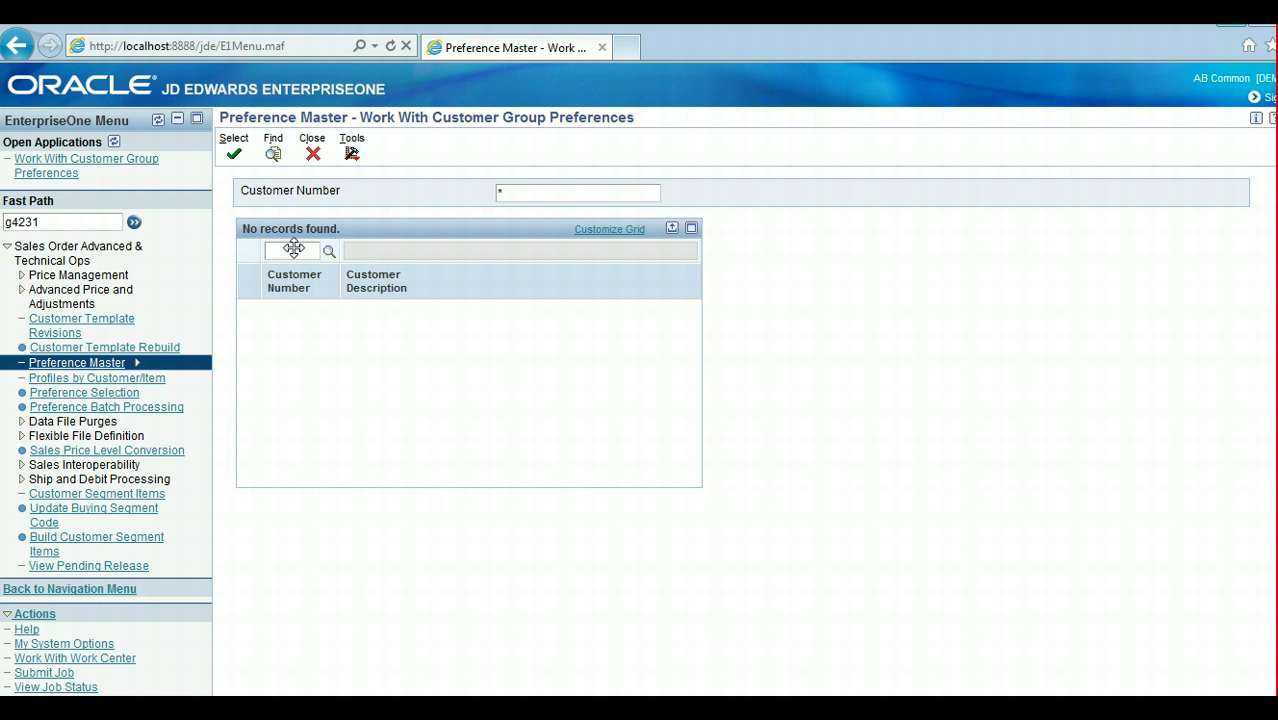
type("4245")
key("Return")
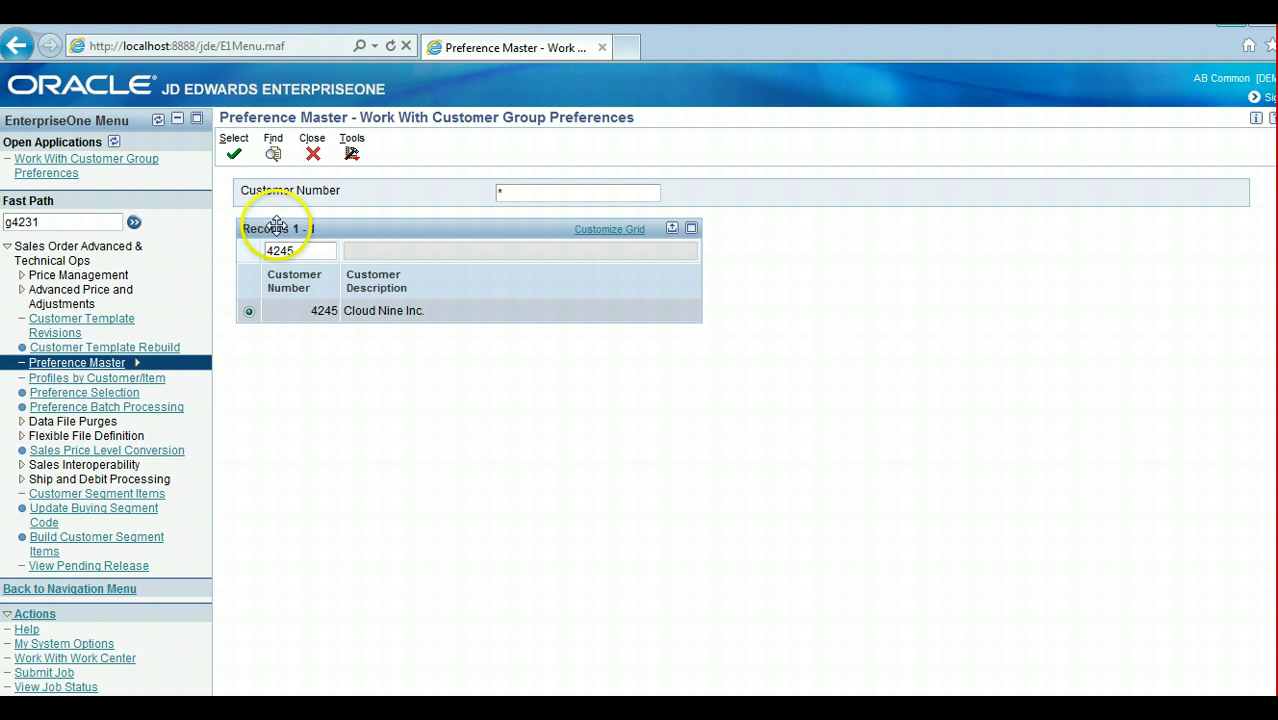
left_click(233, 152)
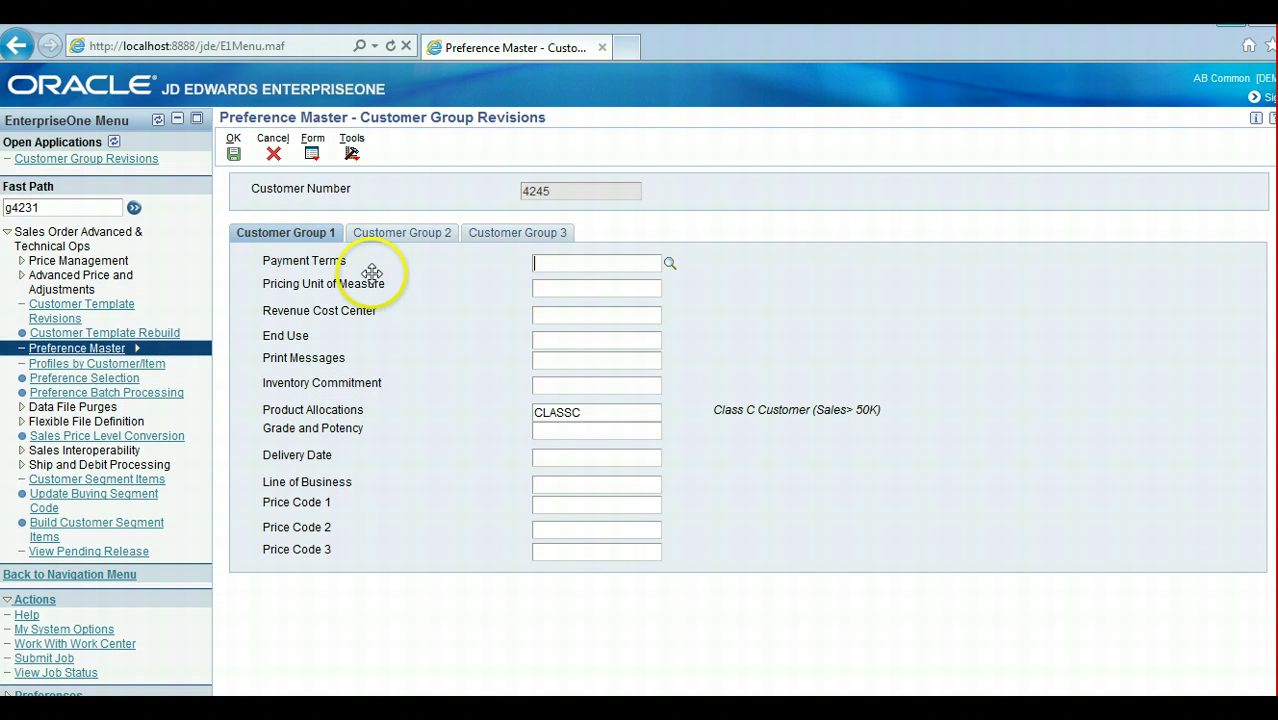
- Review the TARGET and WALMART Next Order Status codes, keep OTHER, and cancel without saving
left_click(389, 232)
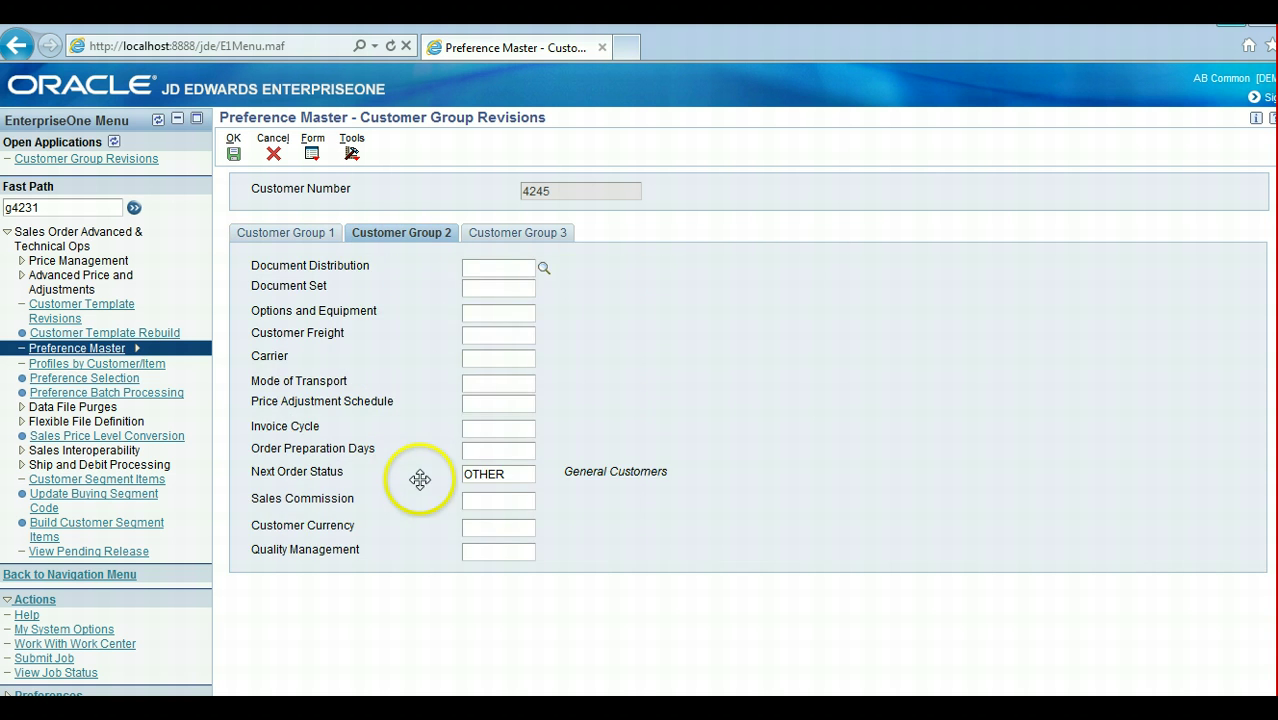
double_click(709, 476)
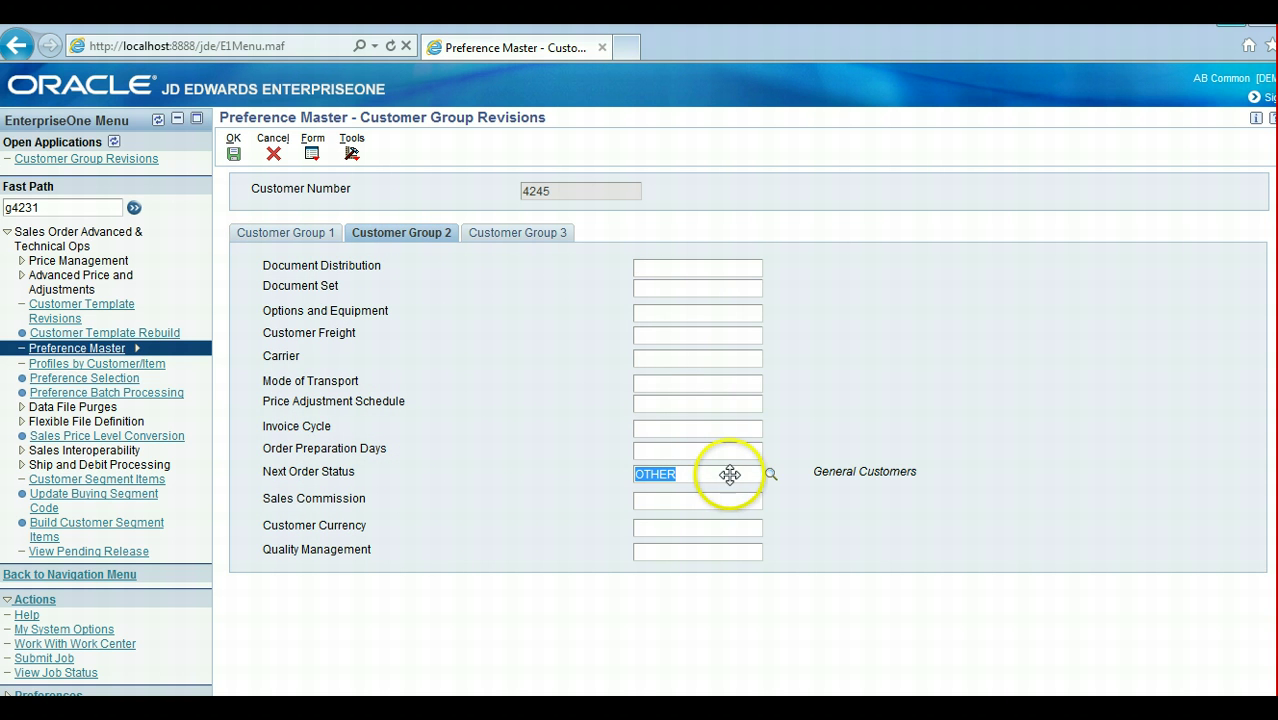
left_click(769, 470)
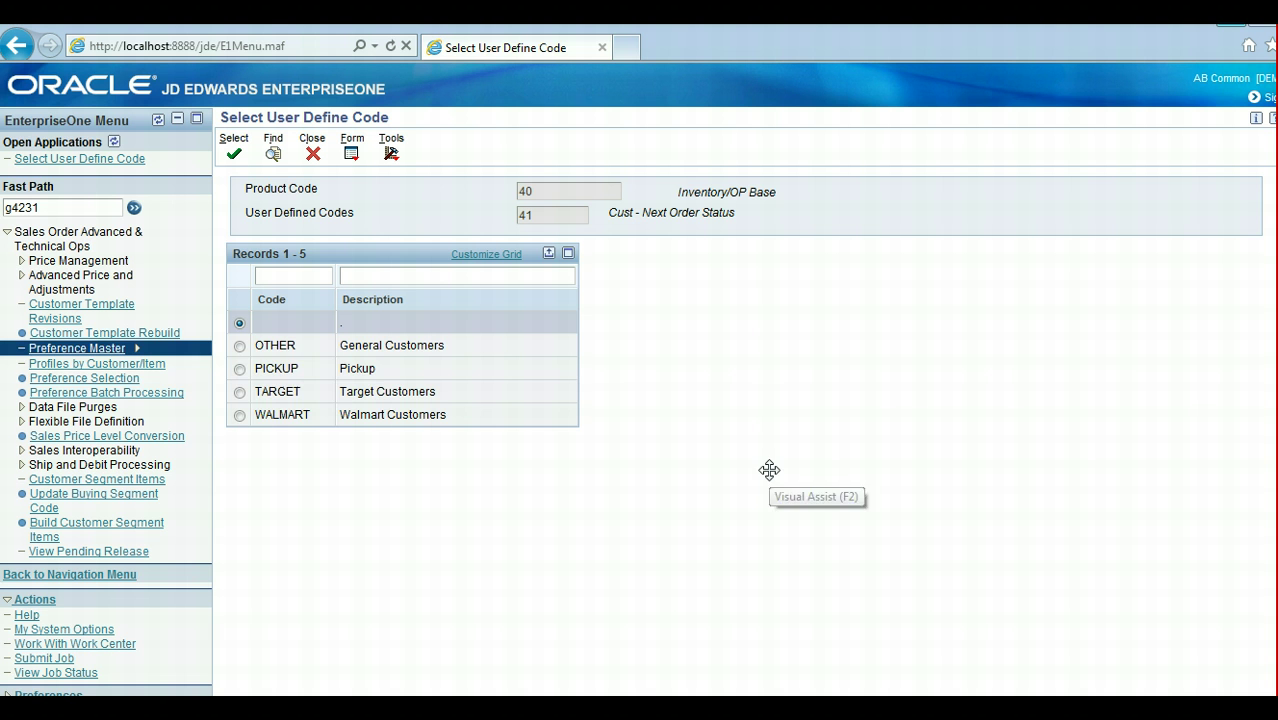
left_click(240, 391)
left_click(239, 414)
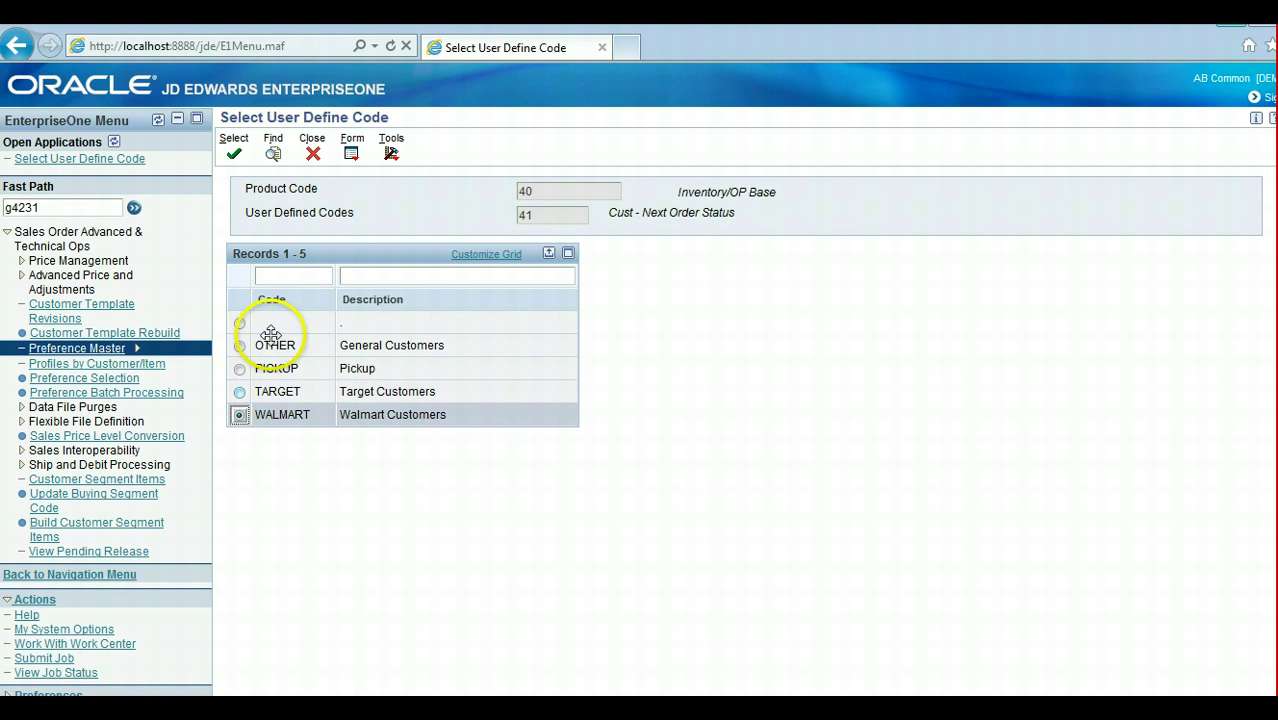
left_click(311, 153)
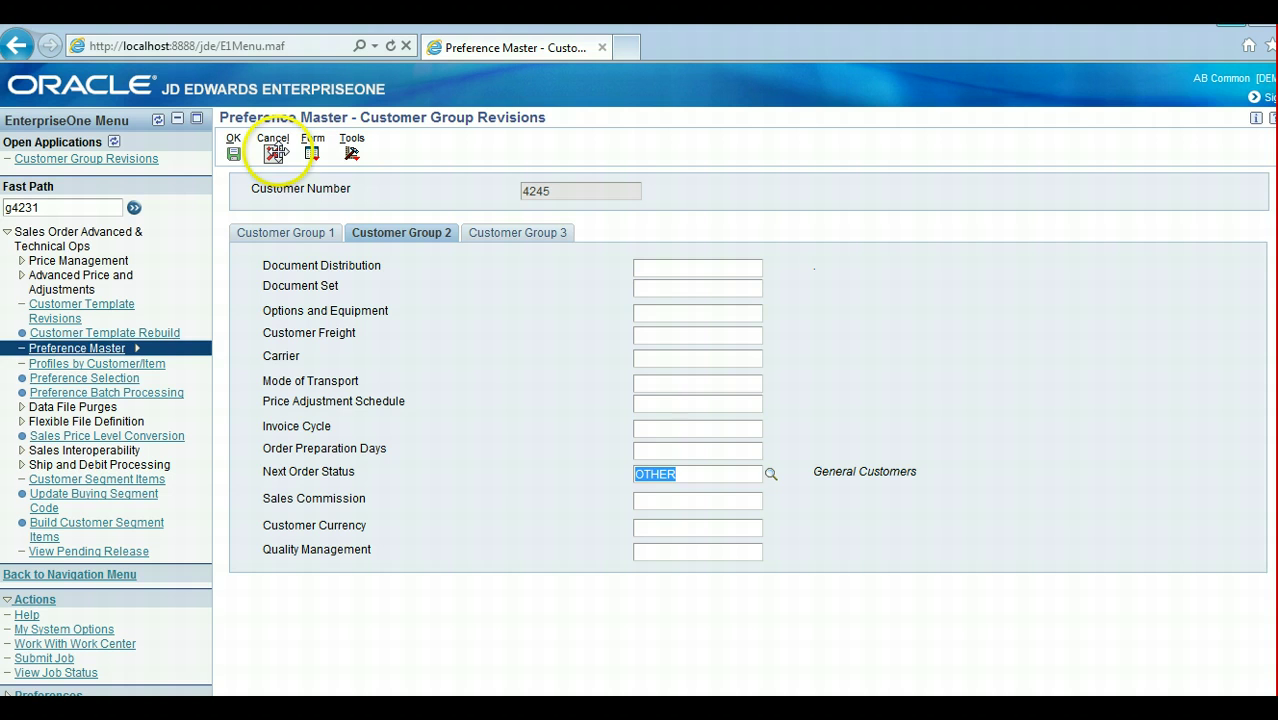
left_click(273, 153)
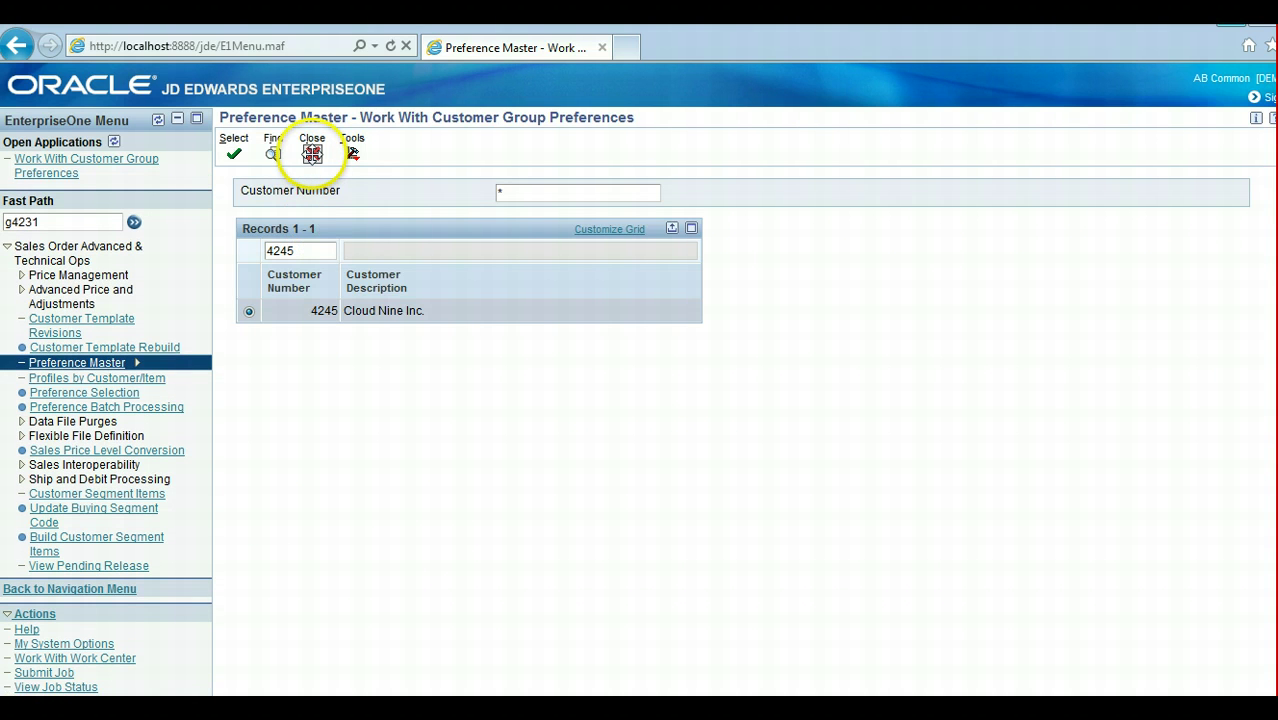
- Find item 220 in Item Group preferences and open its group revisions
left_click(311, 152)
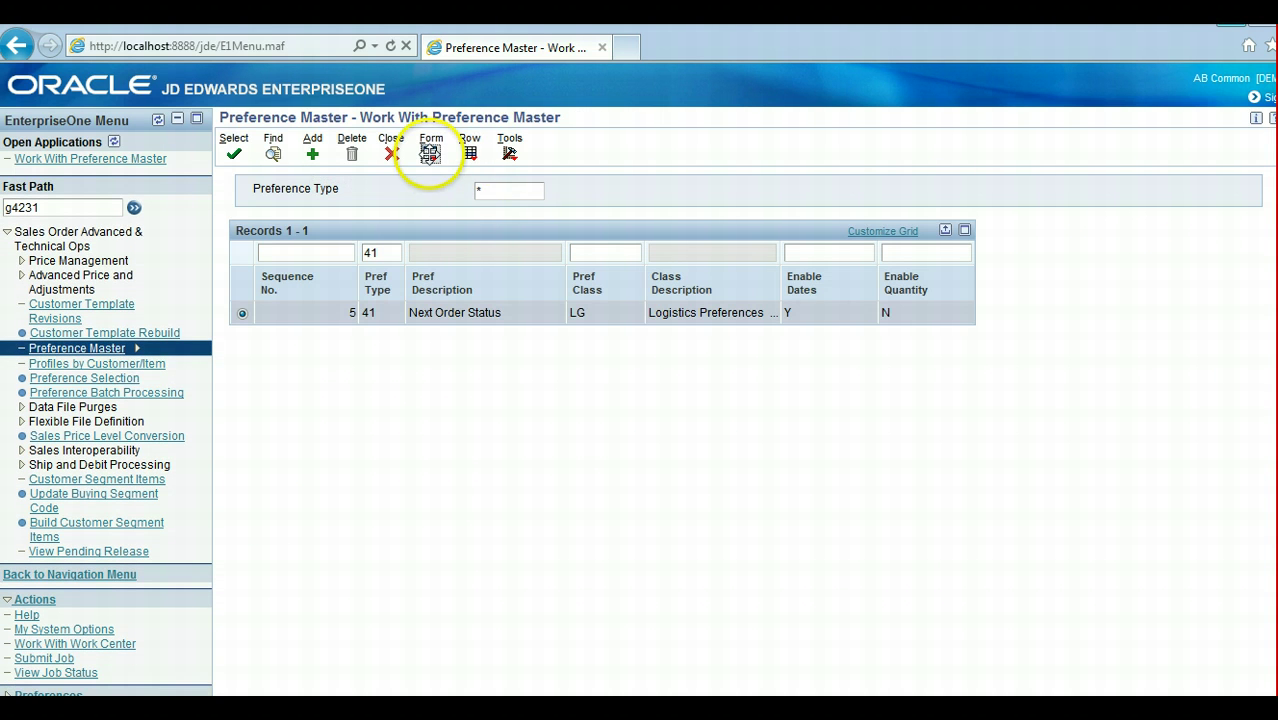
left_click(430, 152)
left_click(446, 194)
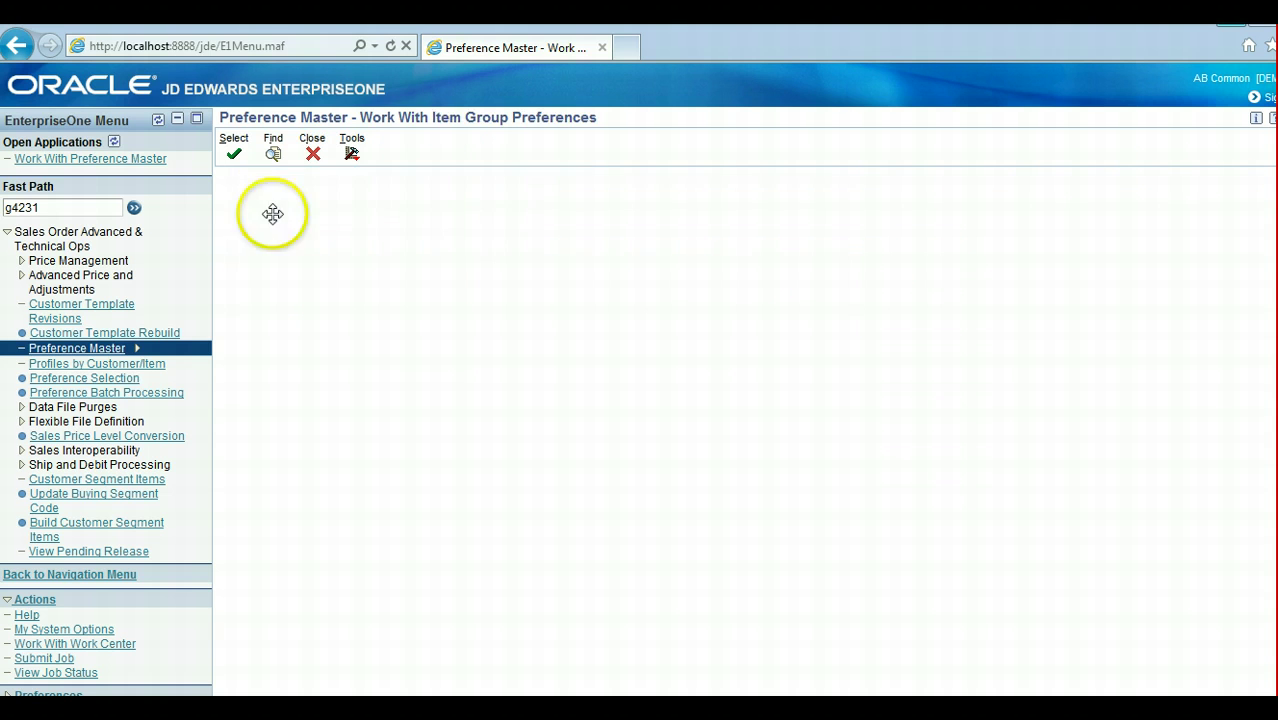
left_click(286, 206)
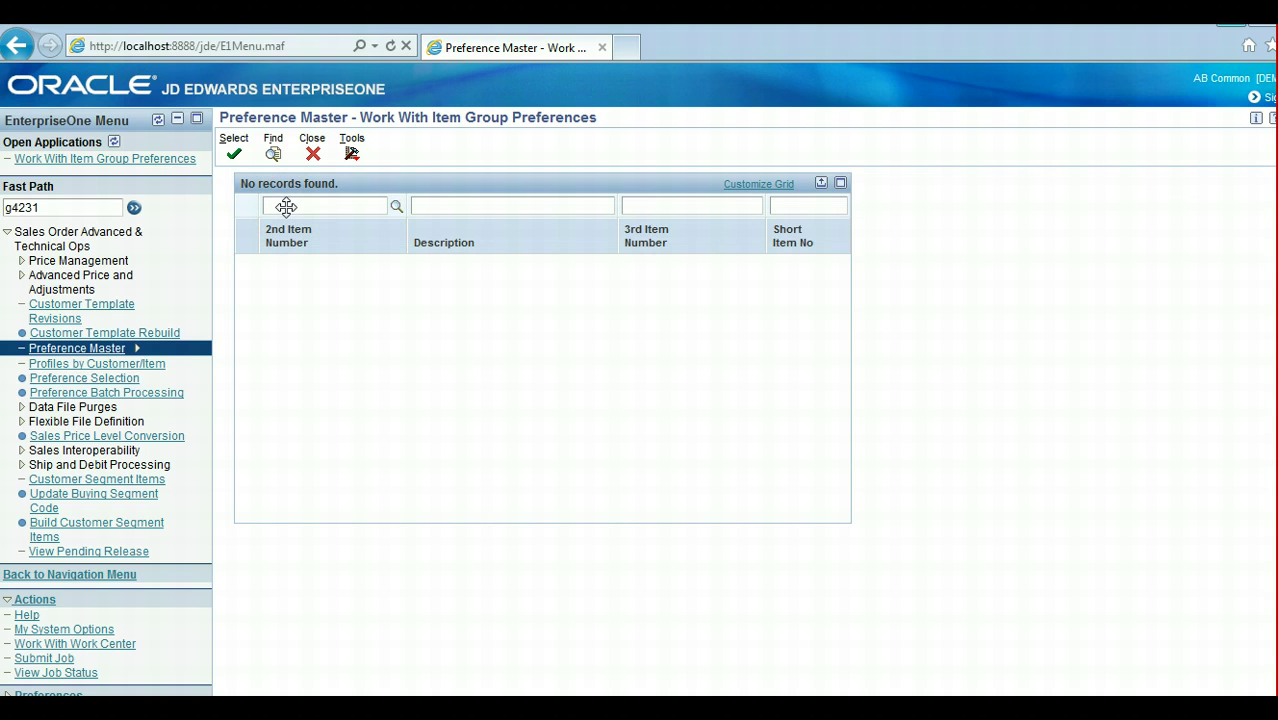
type("220")
key("Return")
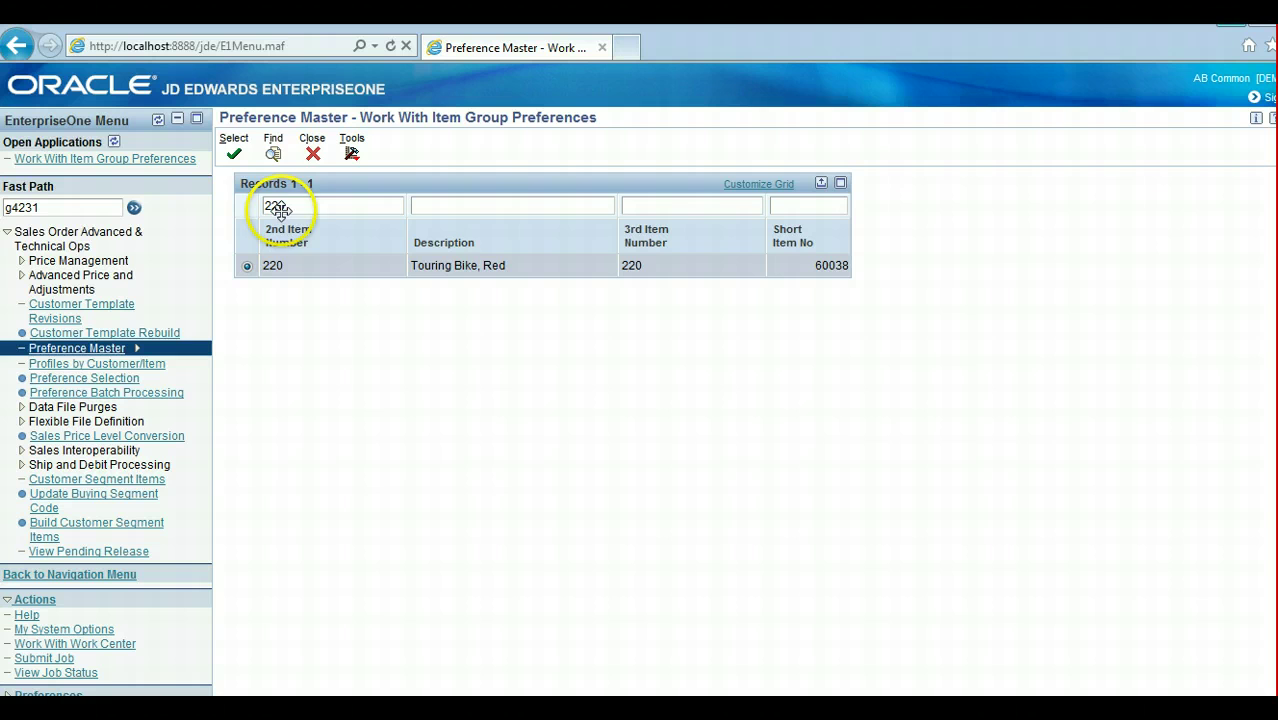
left_click(234, 154)
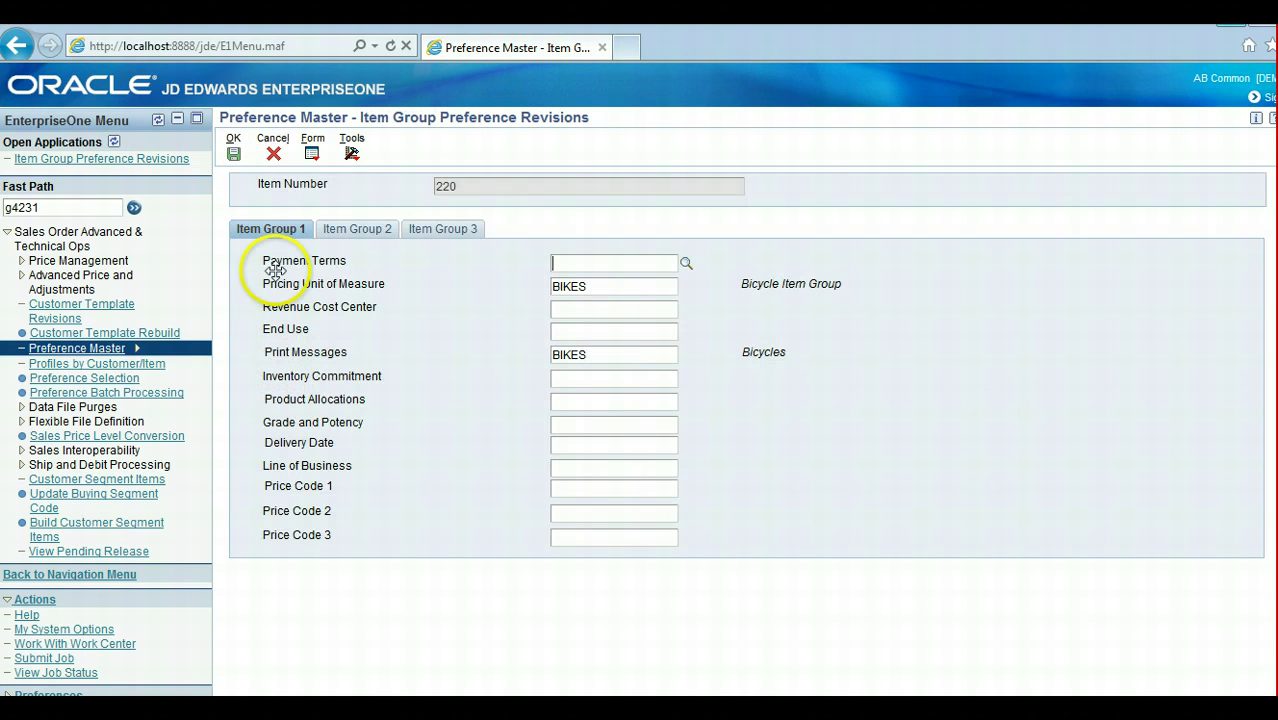
- Browse the WALMART, TARGET and OTHER item group codes, then discard item 220's changes
left_click(359, 229)
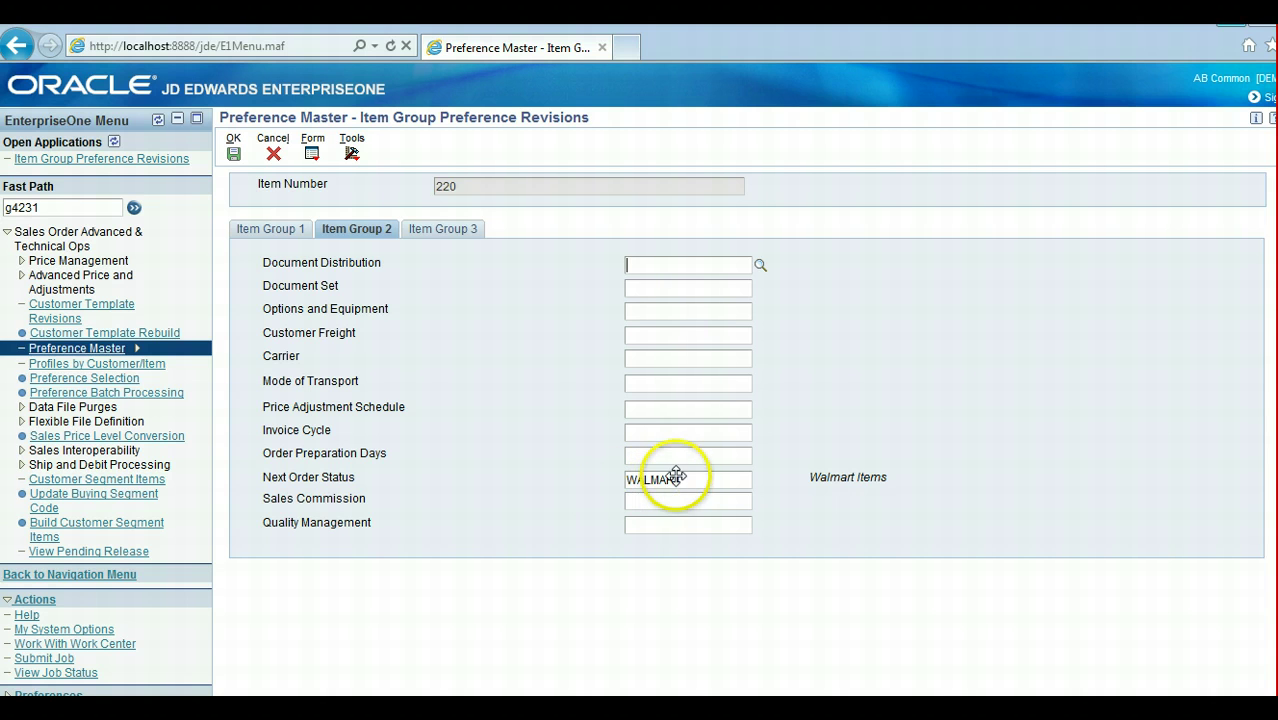
double_click(736, 481)
left_click(760, 481)
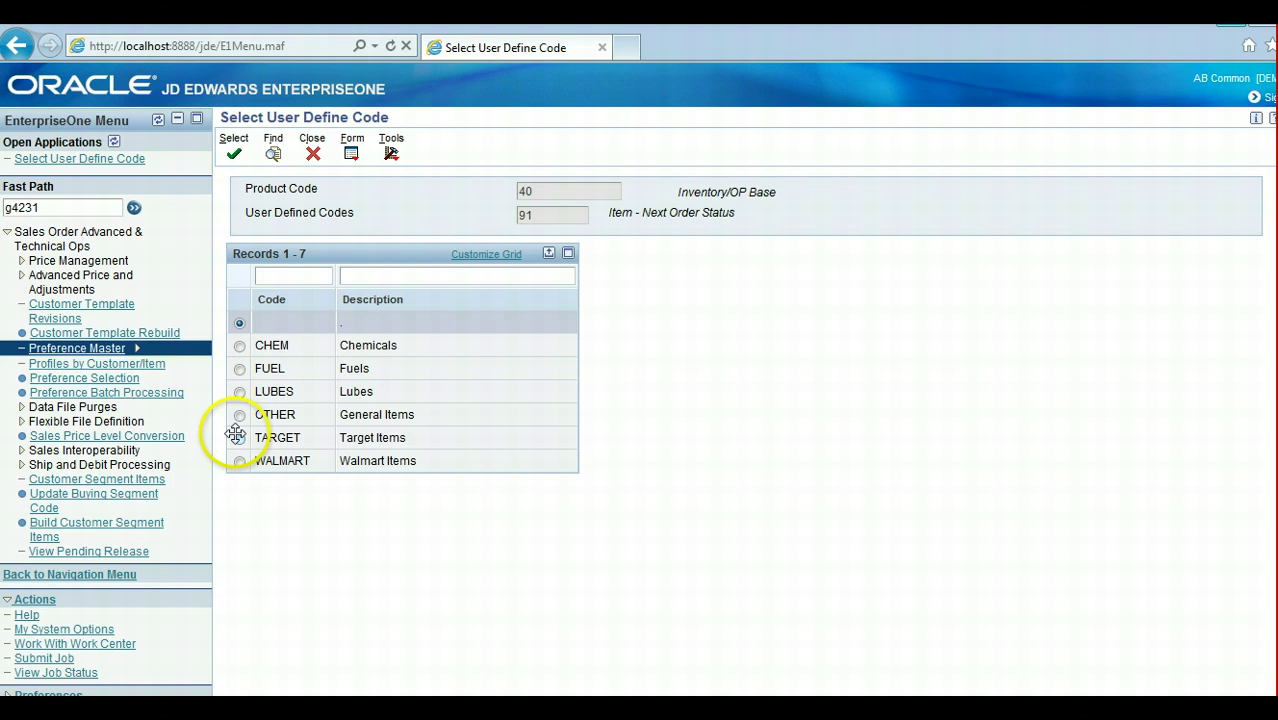
left_click(236, 458)
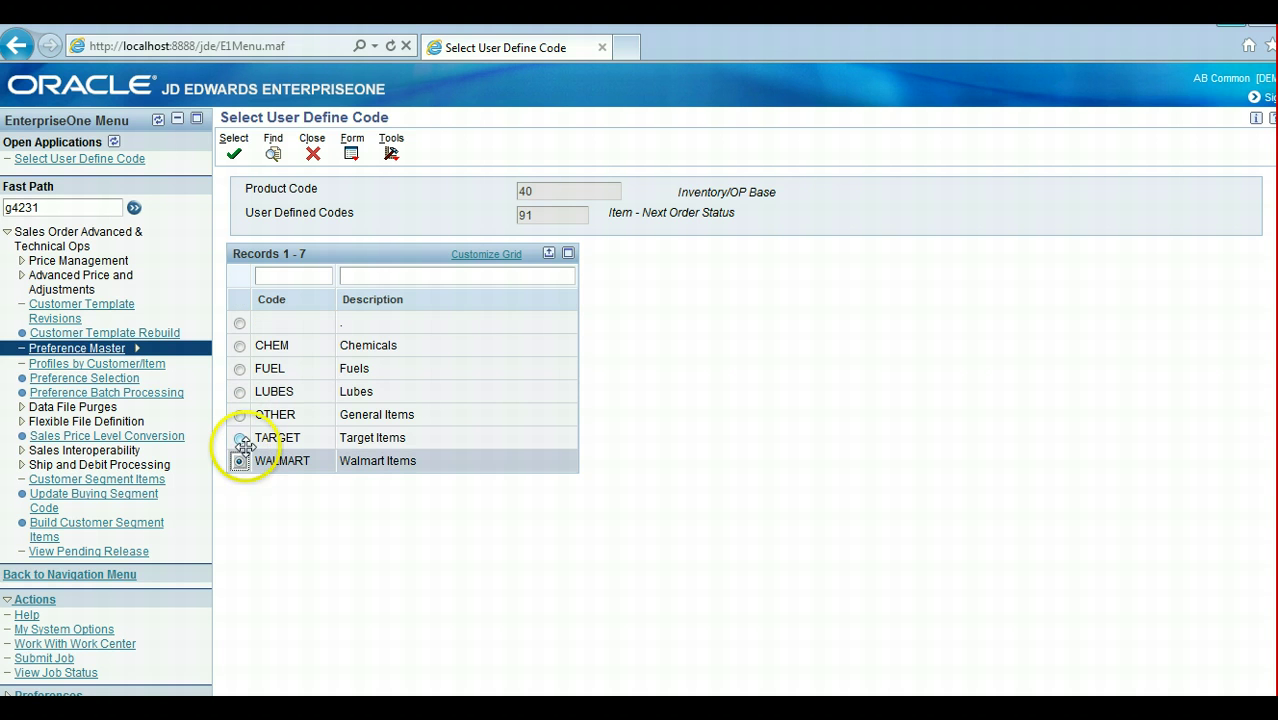
left_click(239, 438)
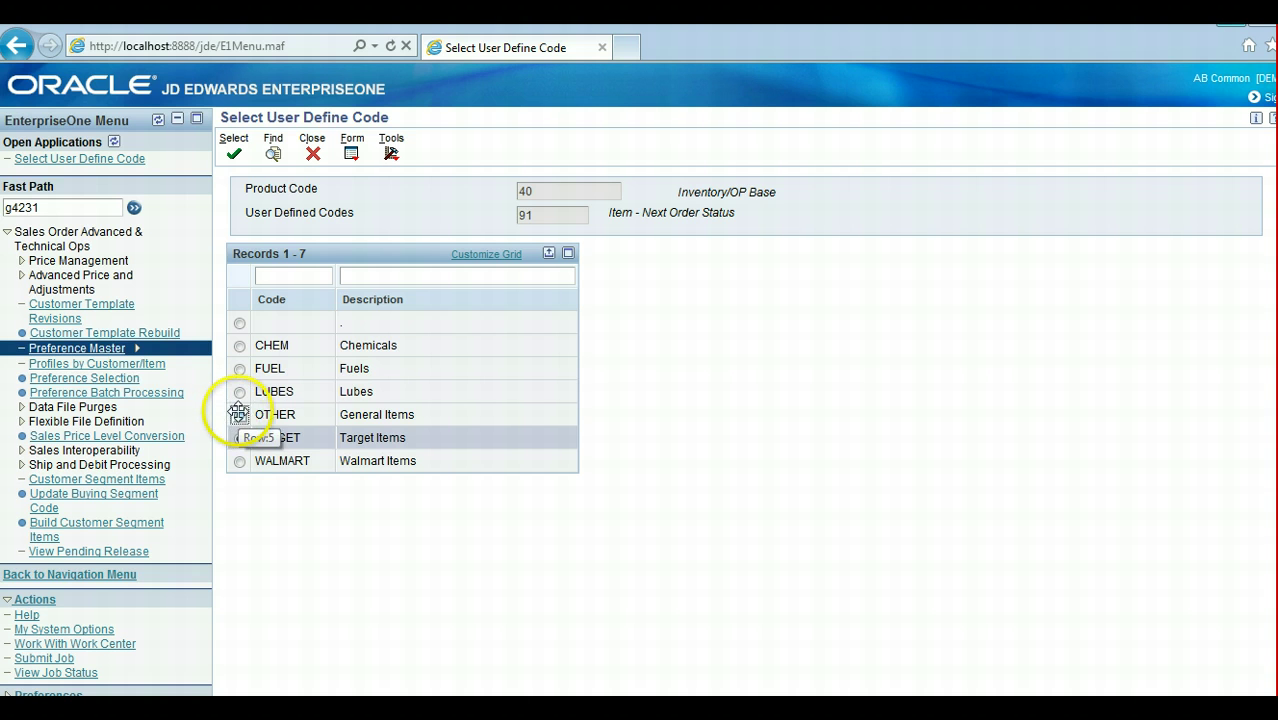
left_click(238, 414)
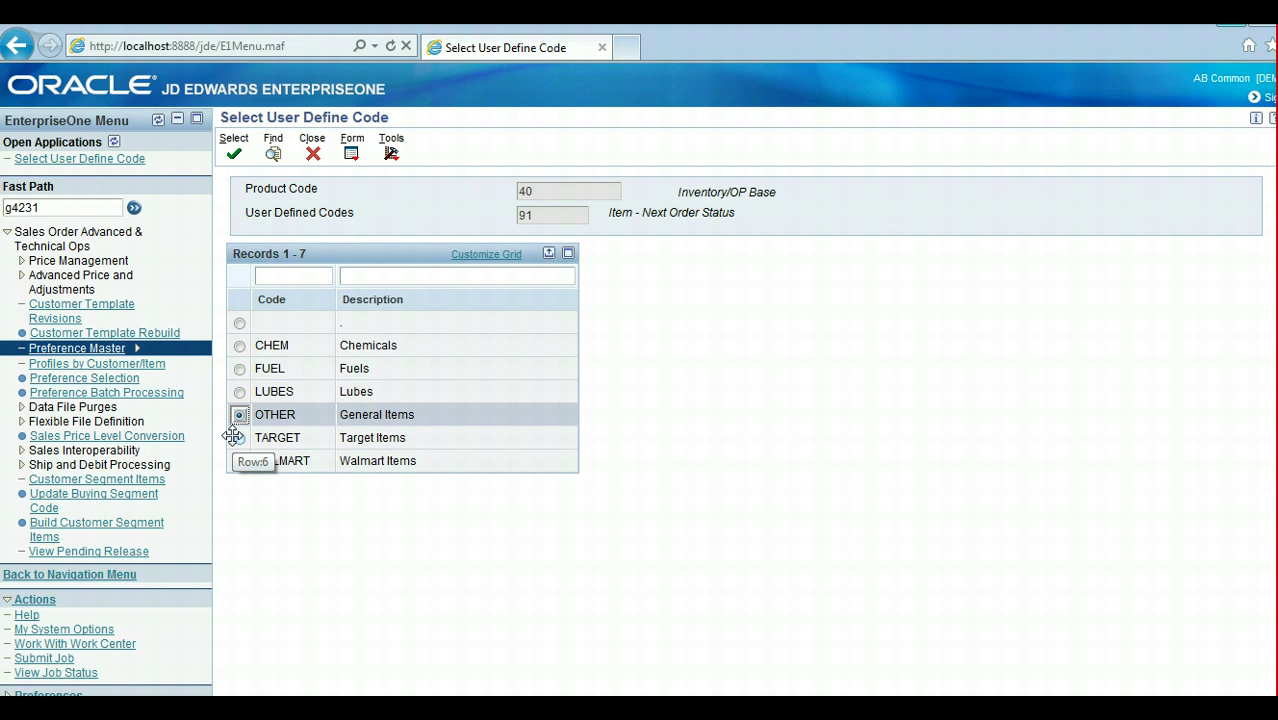
left_click(312, 152)
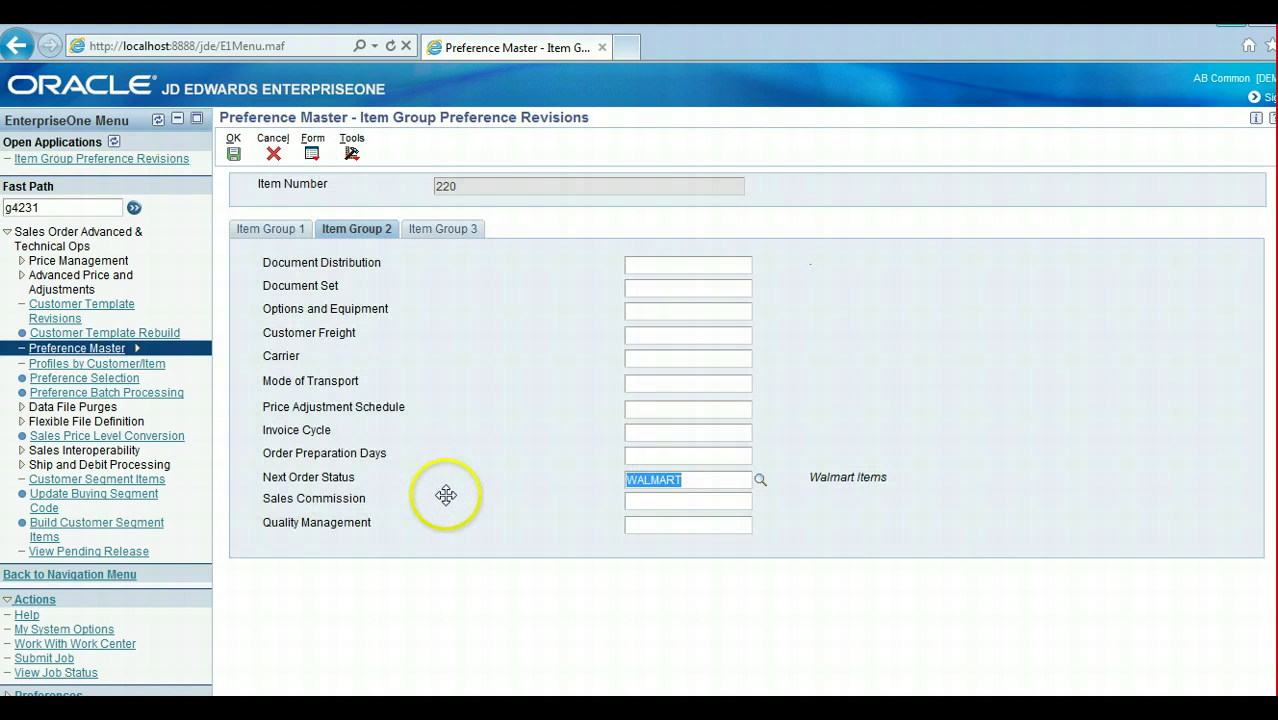
left_click(273, 153)
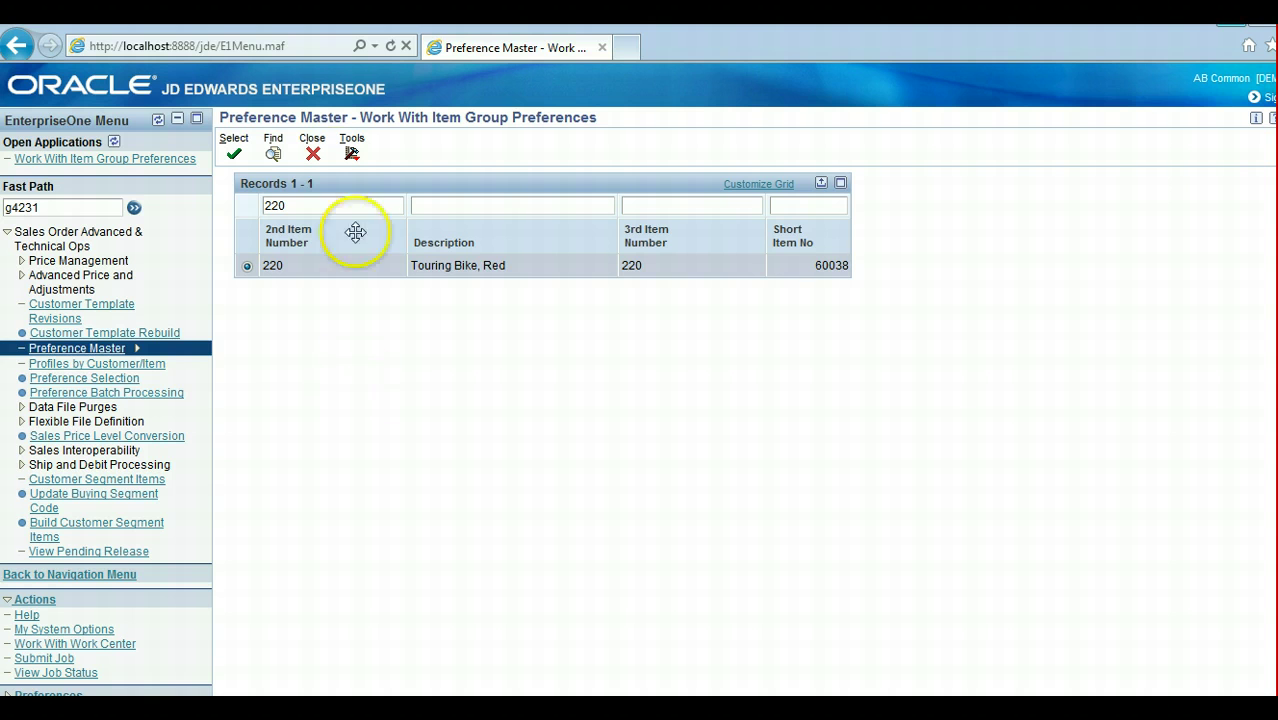
- List the four Next Order Status records moving status 520 to 592, then close them
left_click(312, 153)
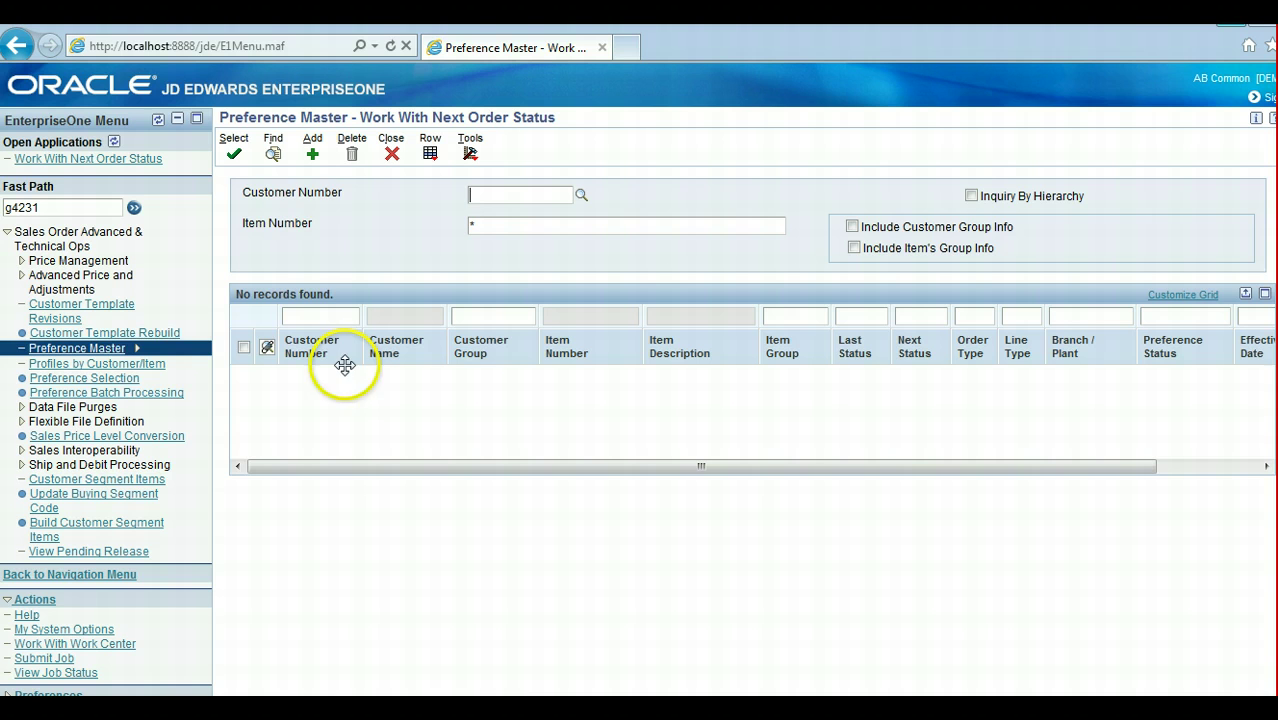
left_click(273, 153)
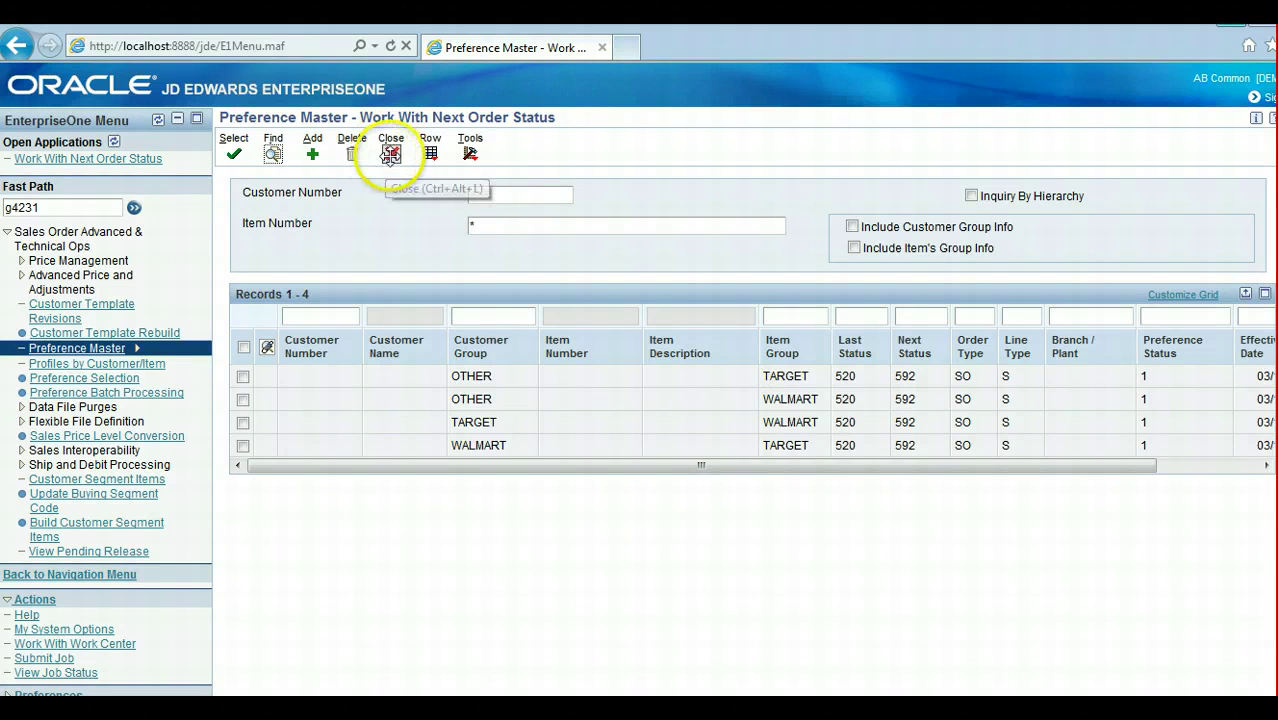
left_click(391, 152)
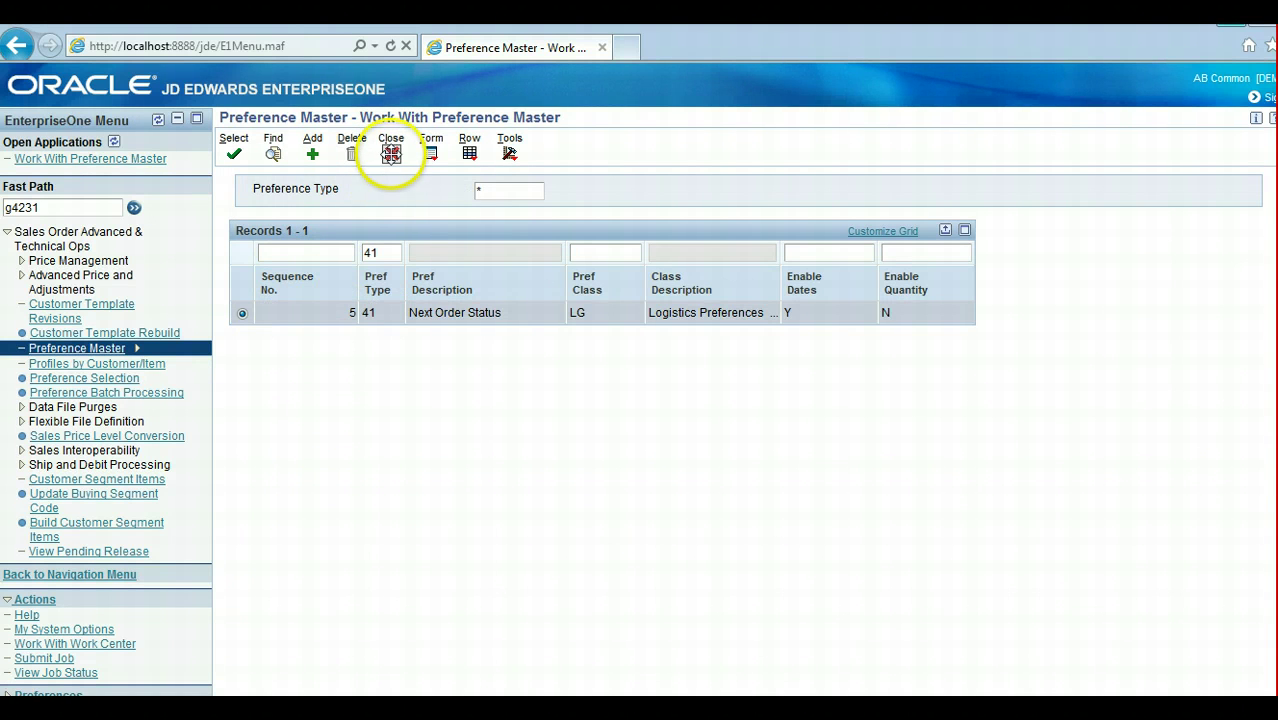
- Open Advanced Preferences Schedule Revisions from the G40311 fast path menu
left_click(389, 150)
left_click(68, 207)
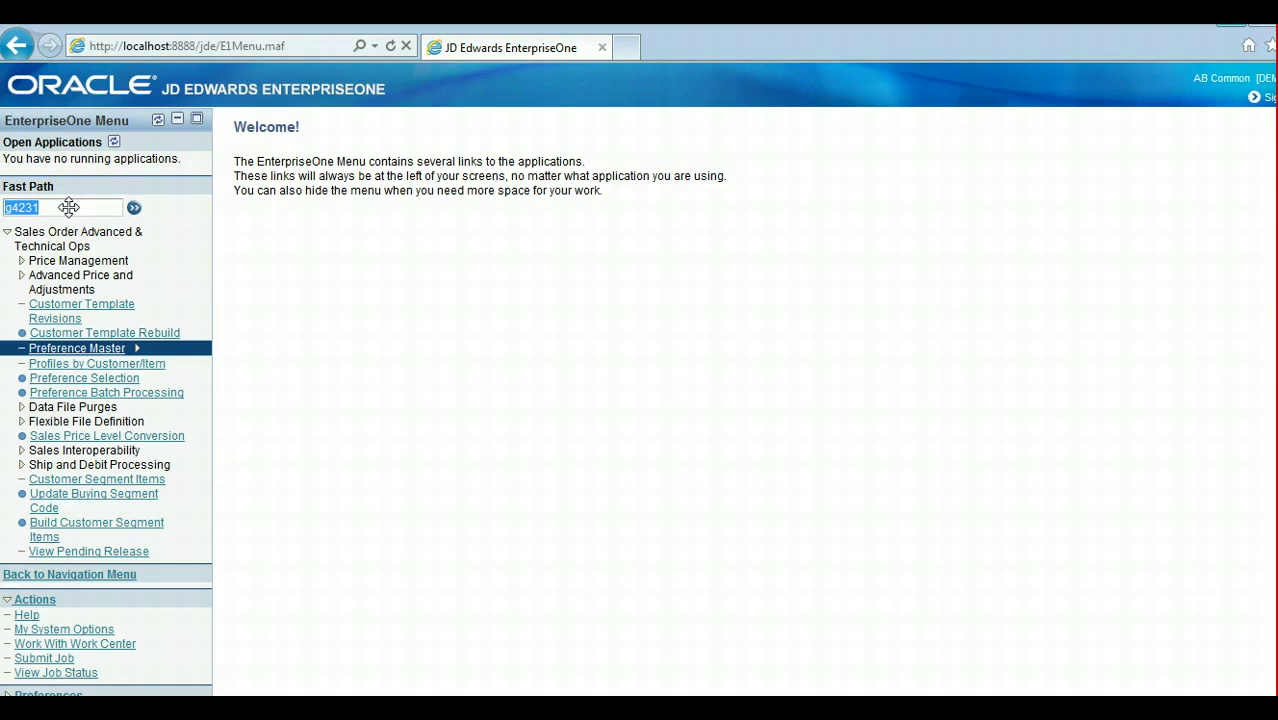
type("g")
key("Return")
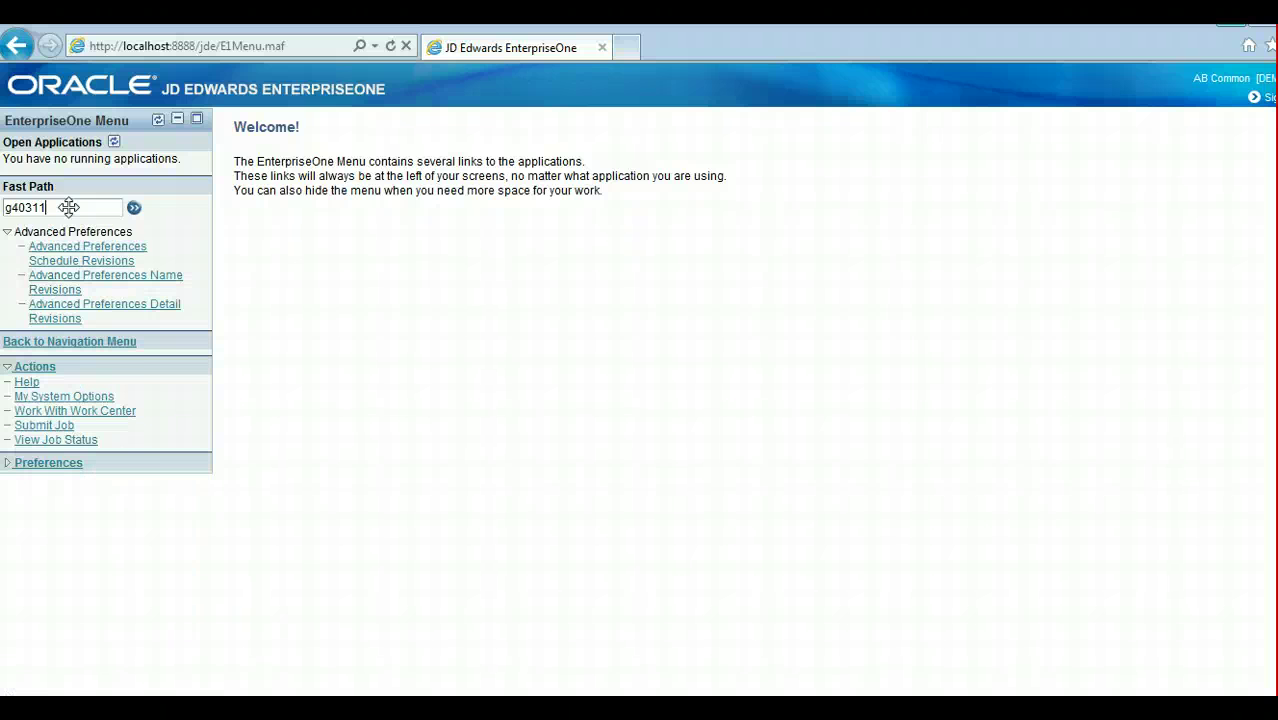
left_click(60, 251)
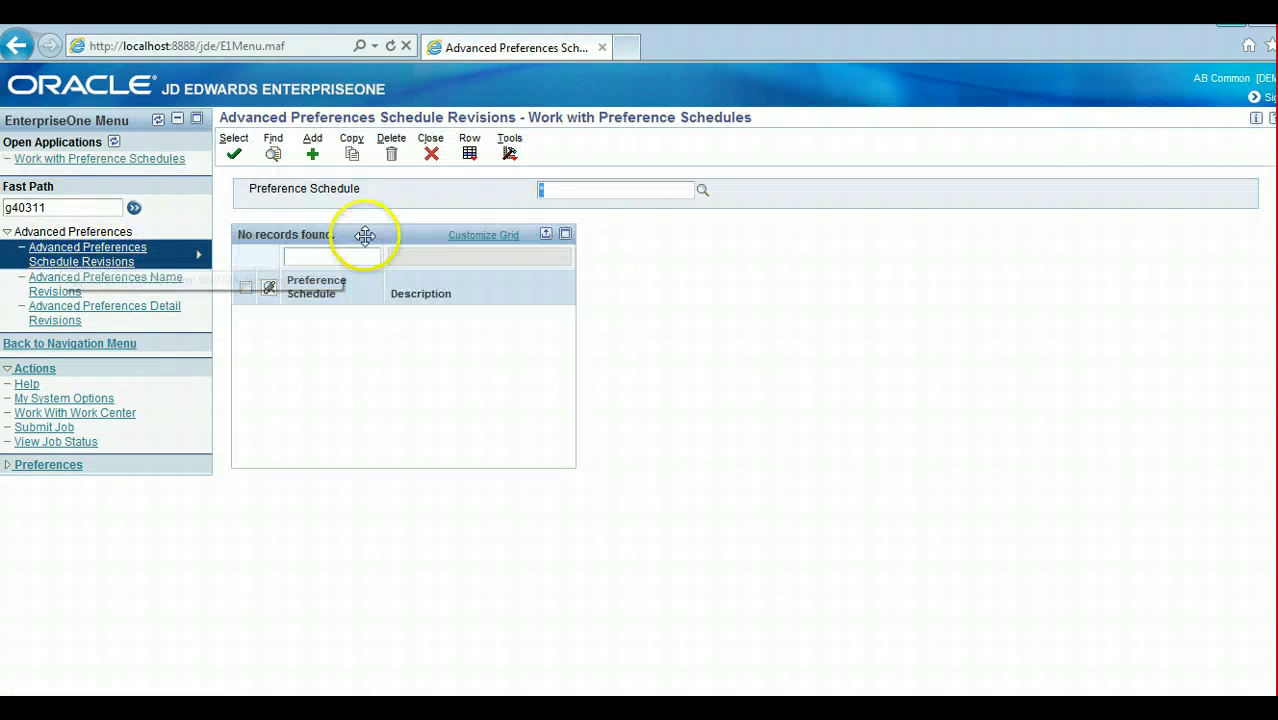
- Find schedule ADVPREF3 and open it for revision
left_click(305, 257)
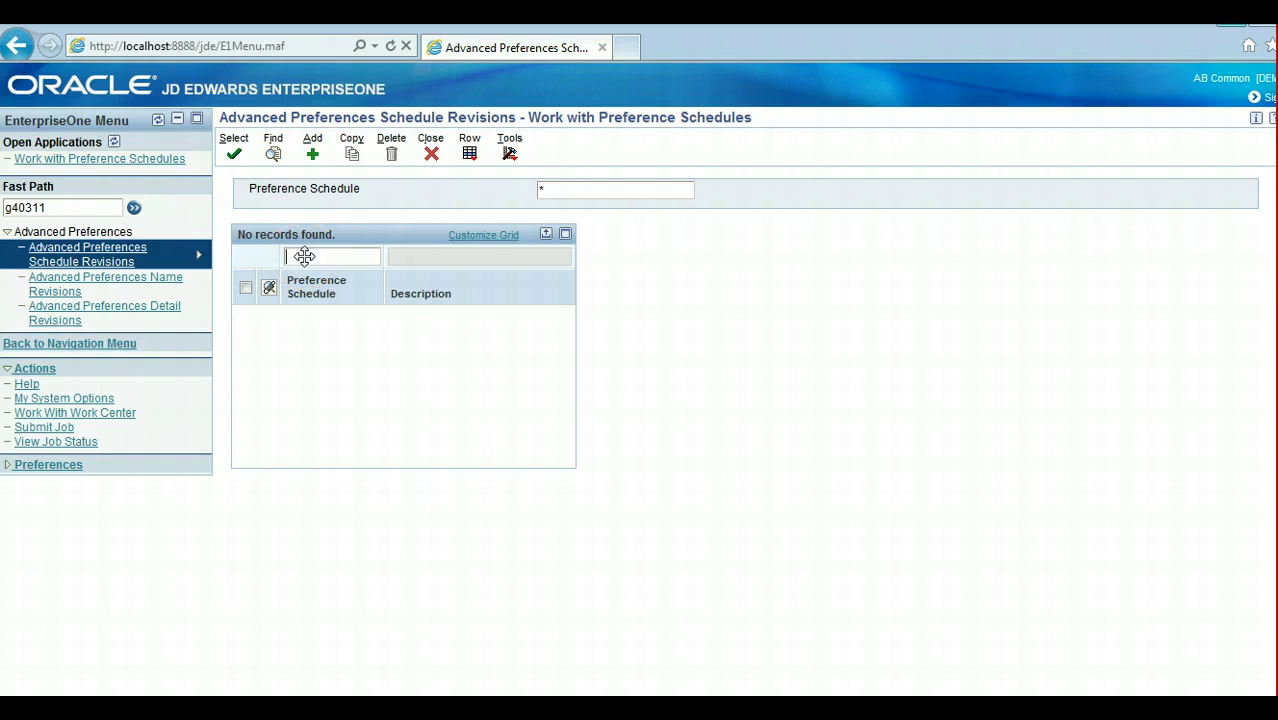
type("advpref3")
key("Return")
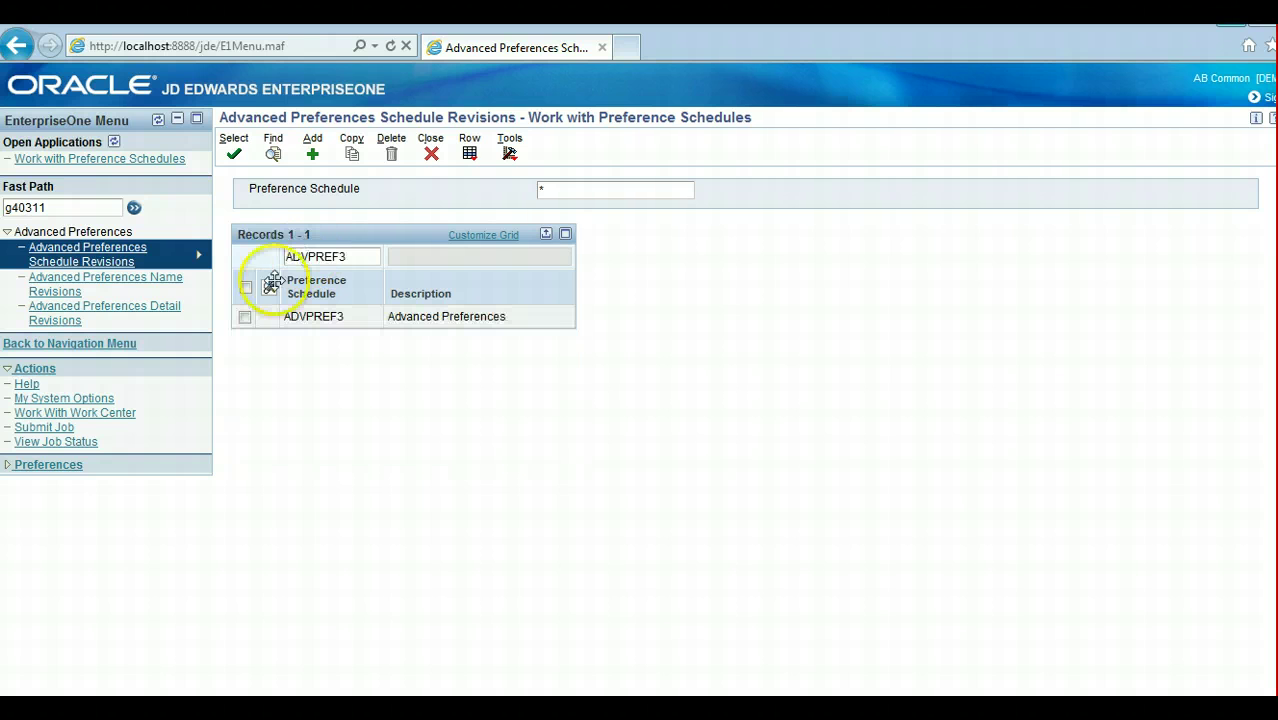
left_click(244, 316)
left_click(233, 155)
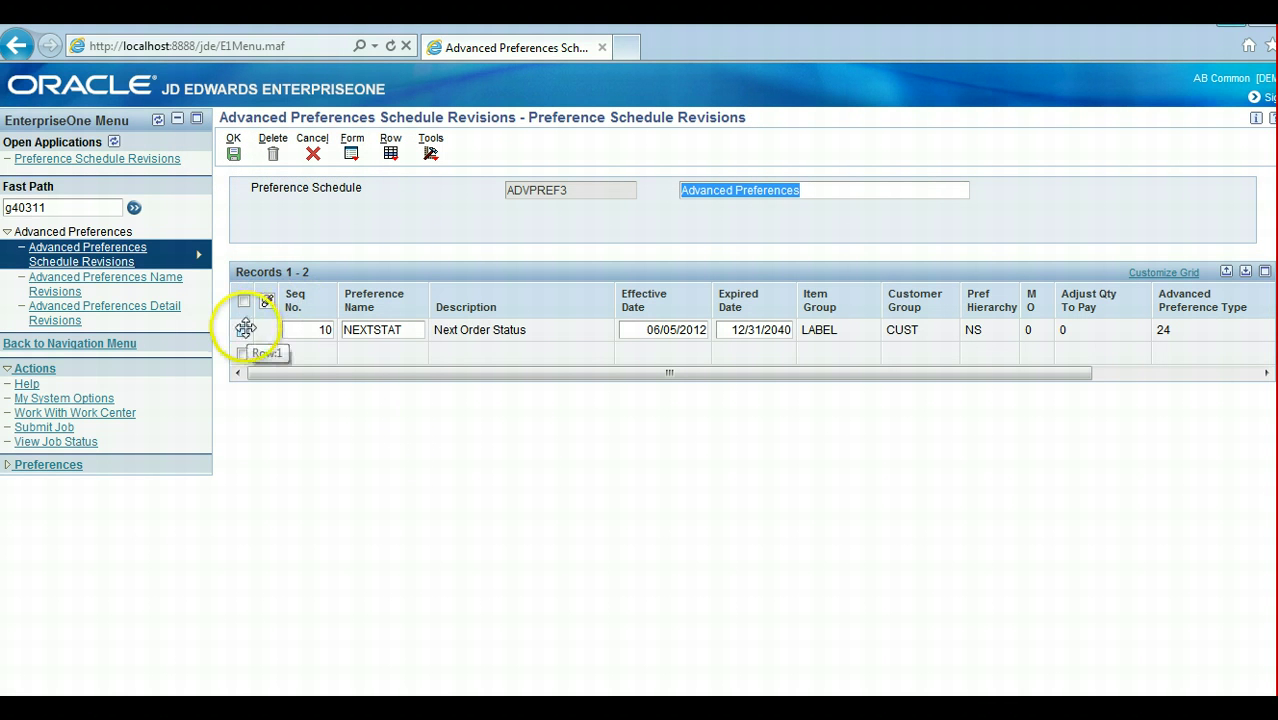
- Show the preference details for the NEXTSTAT line
left_click(243, 329)
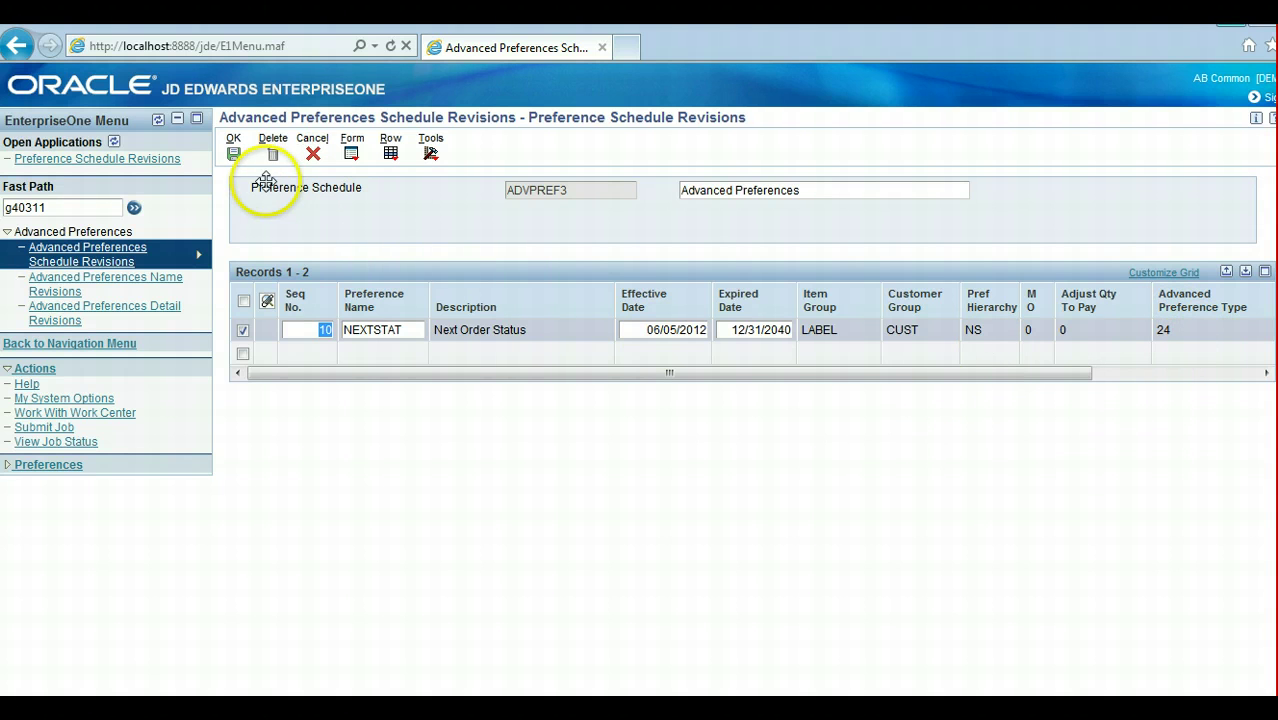
left_click(391, 154)
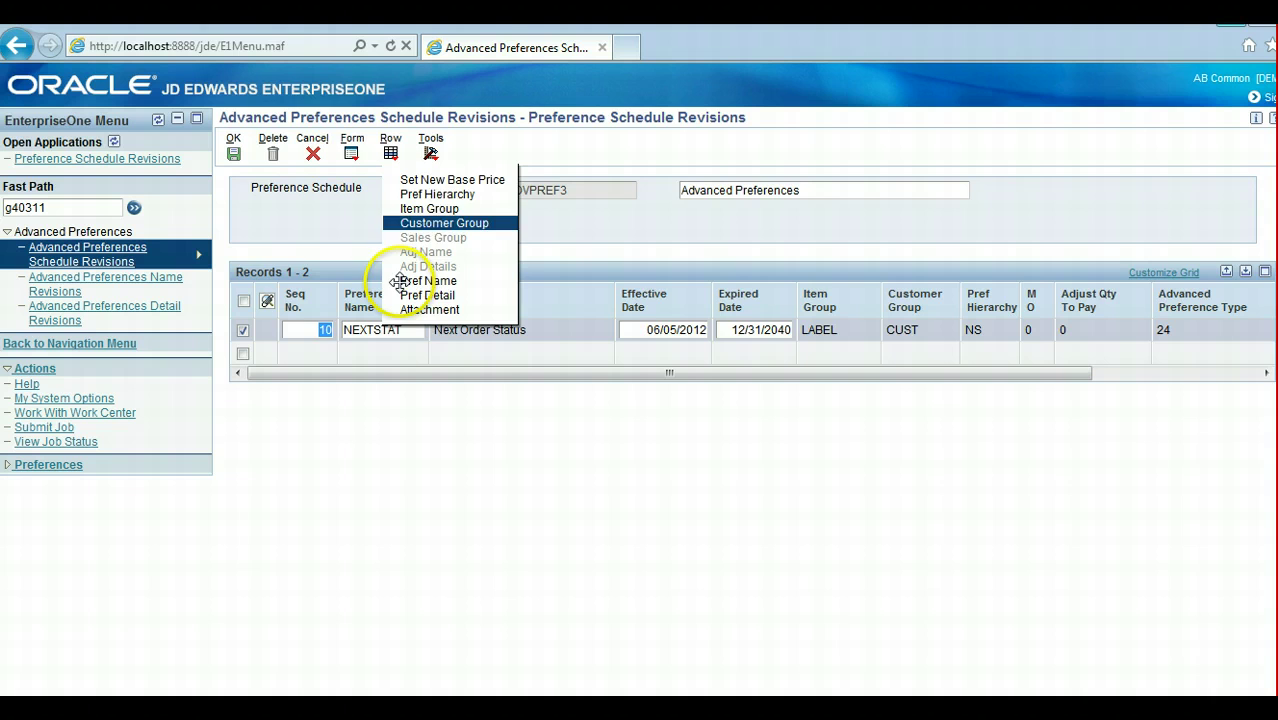
left_click(407, 293)
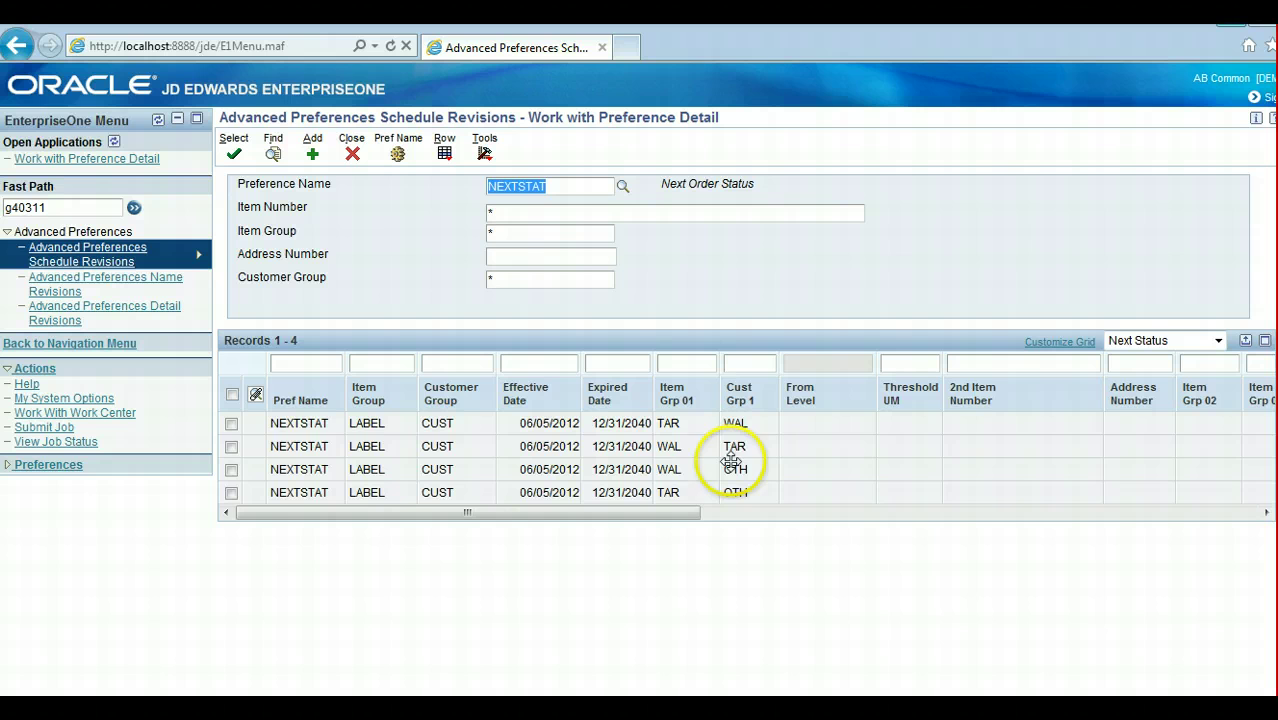
- Open the WAL/TAR detail record's preference values for review, then close them
left_click(231, 423)
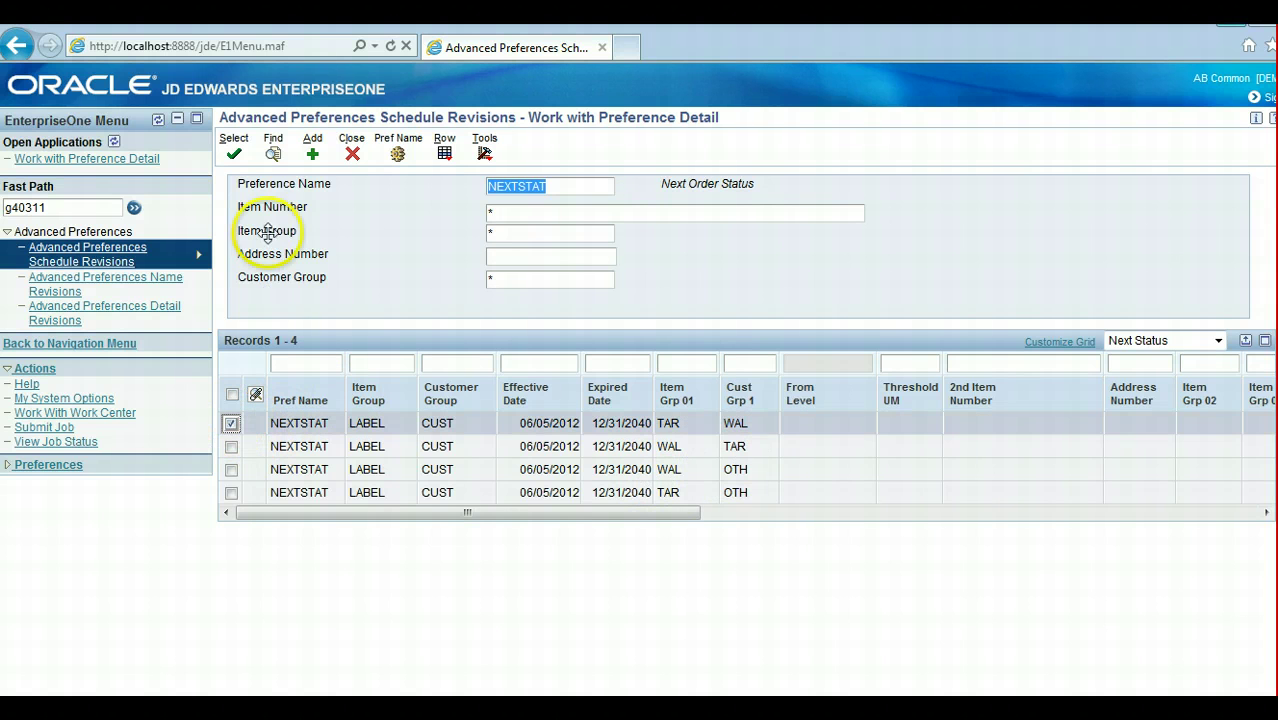
left_click(232, 152)
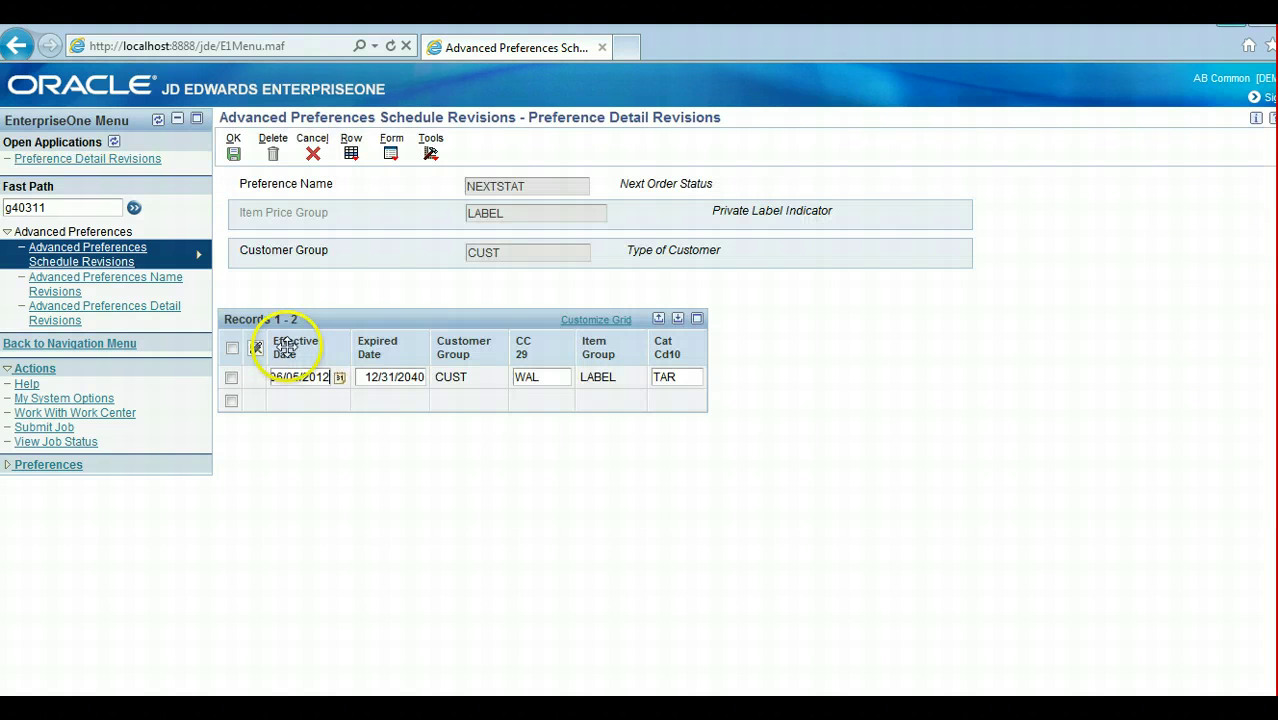
left_click(231, 377)
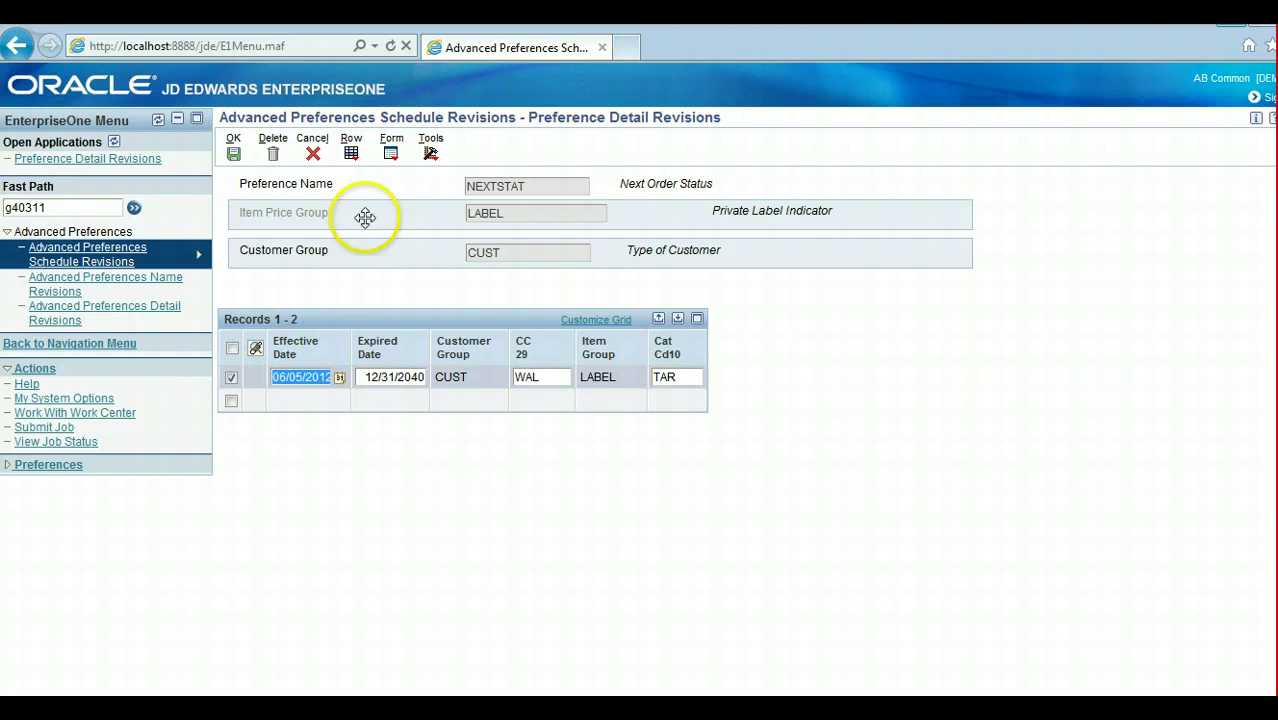
left_click(351, 150)
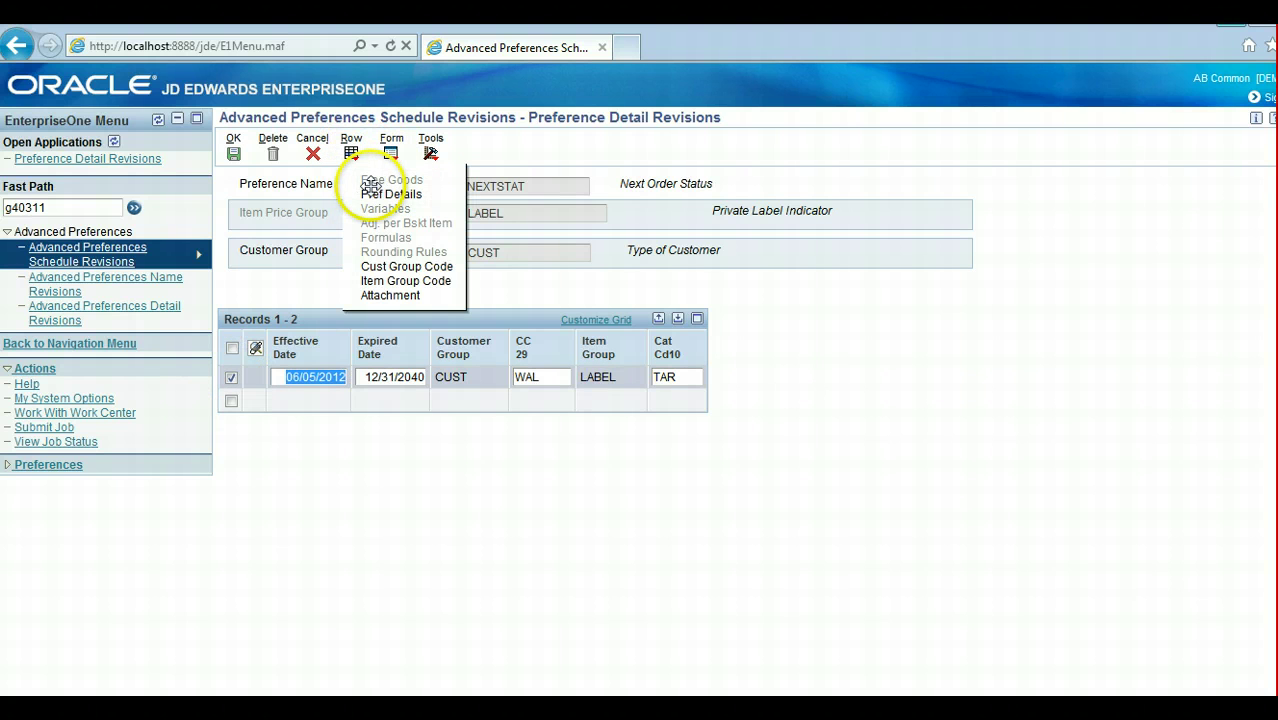
left_click(383, 194)
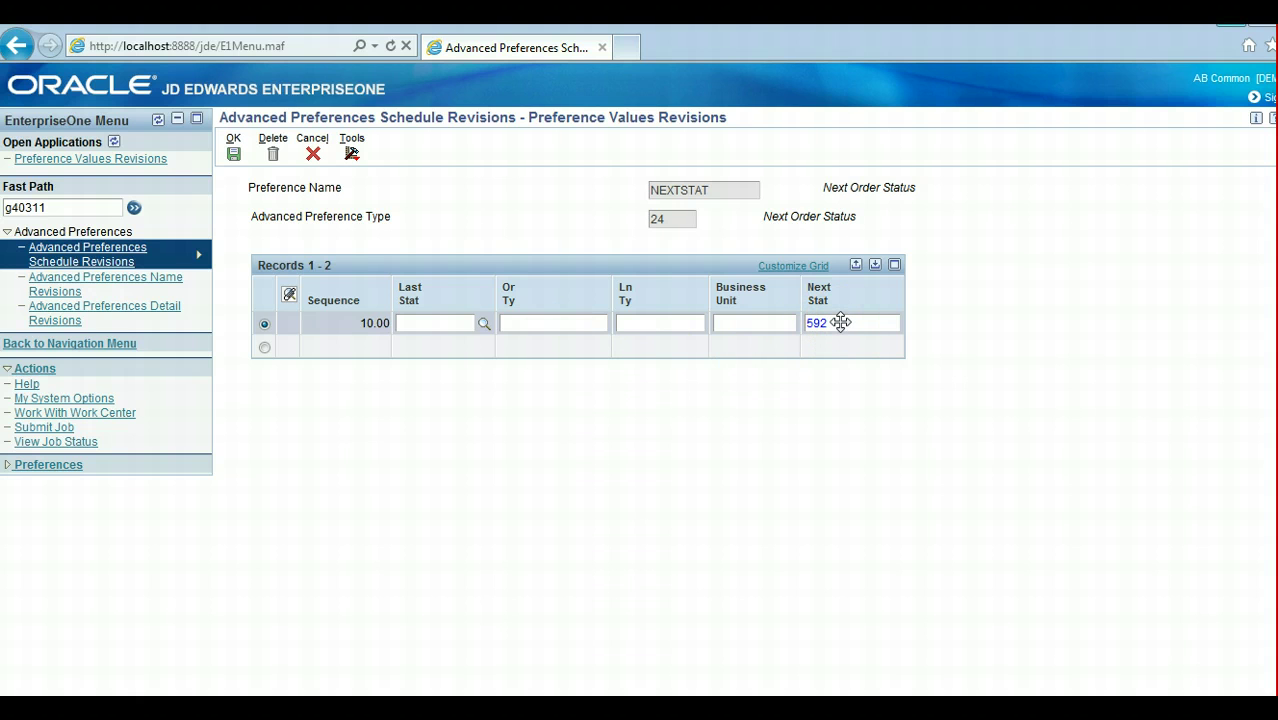
left_click(313, 153)
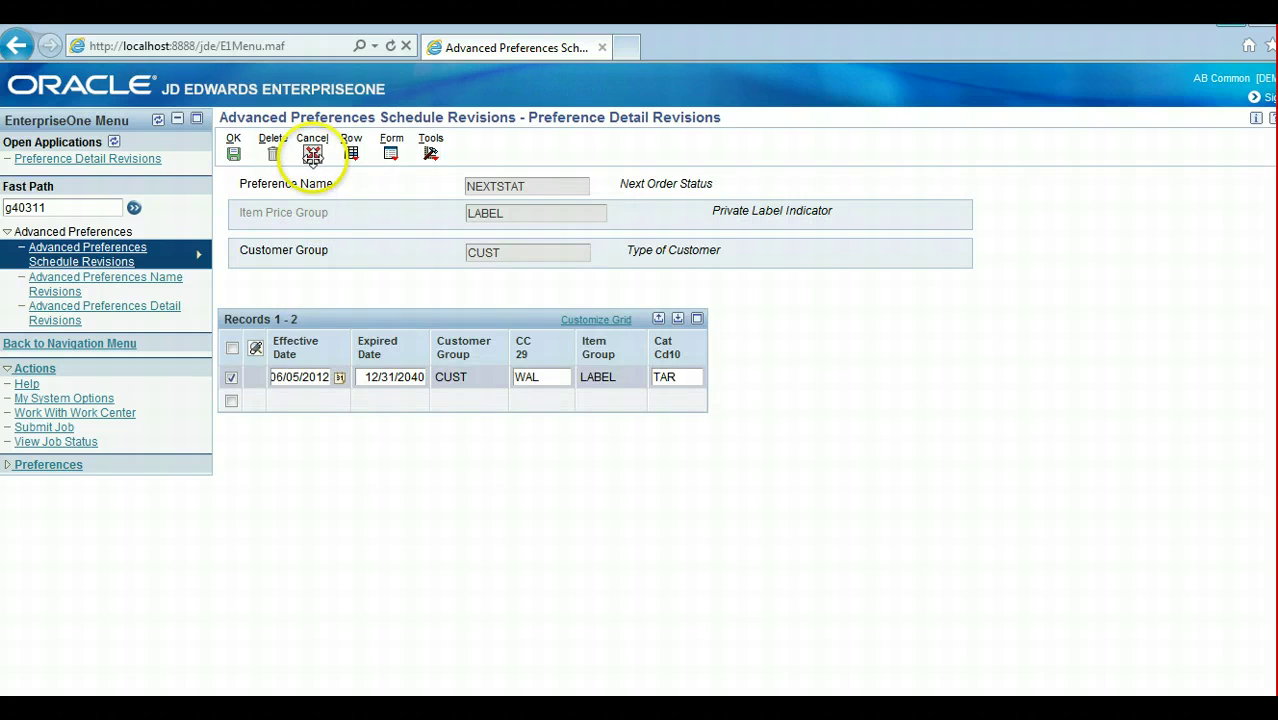
- Leave the NEXTSTAT detail record and close the preference detail list
left_click(313, 153)
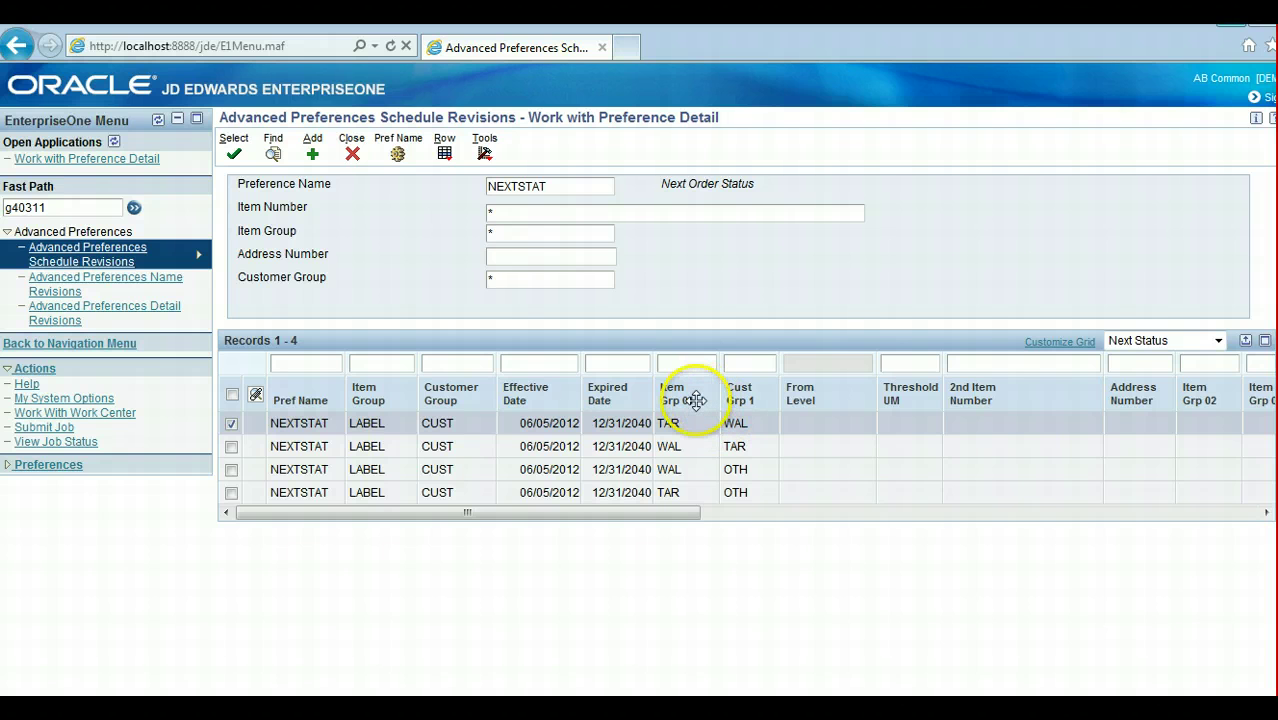
left_click_drag(697, 395, 702, 392)
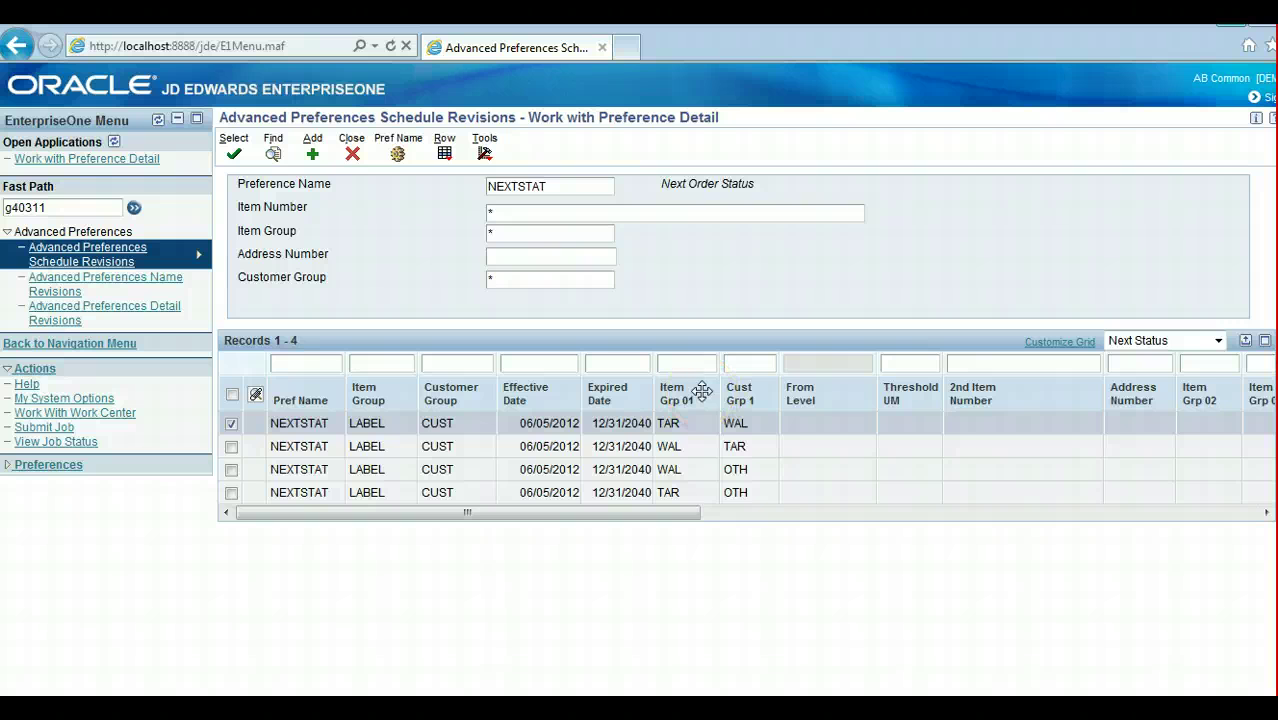
left_click_drag(704, 390, 755, 418)
left_click_drag(755, 418, 351, 153)
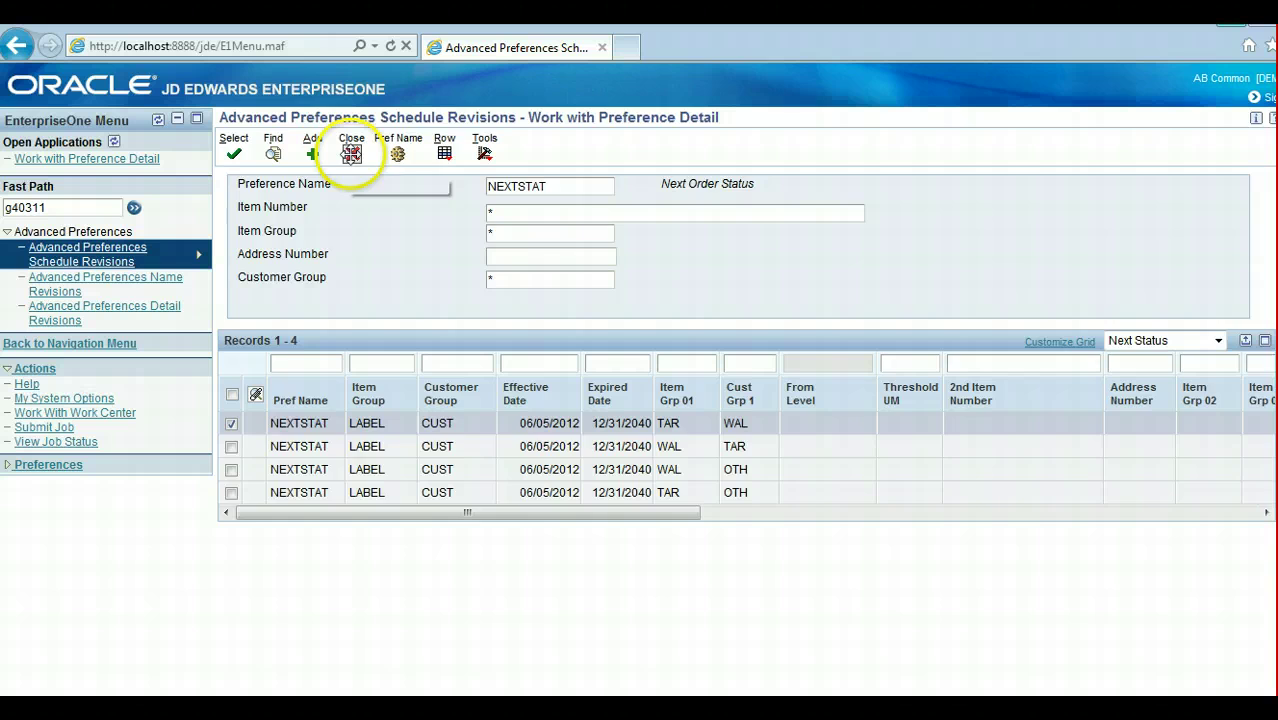
left_click(351, 153)
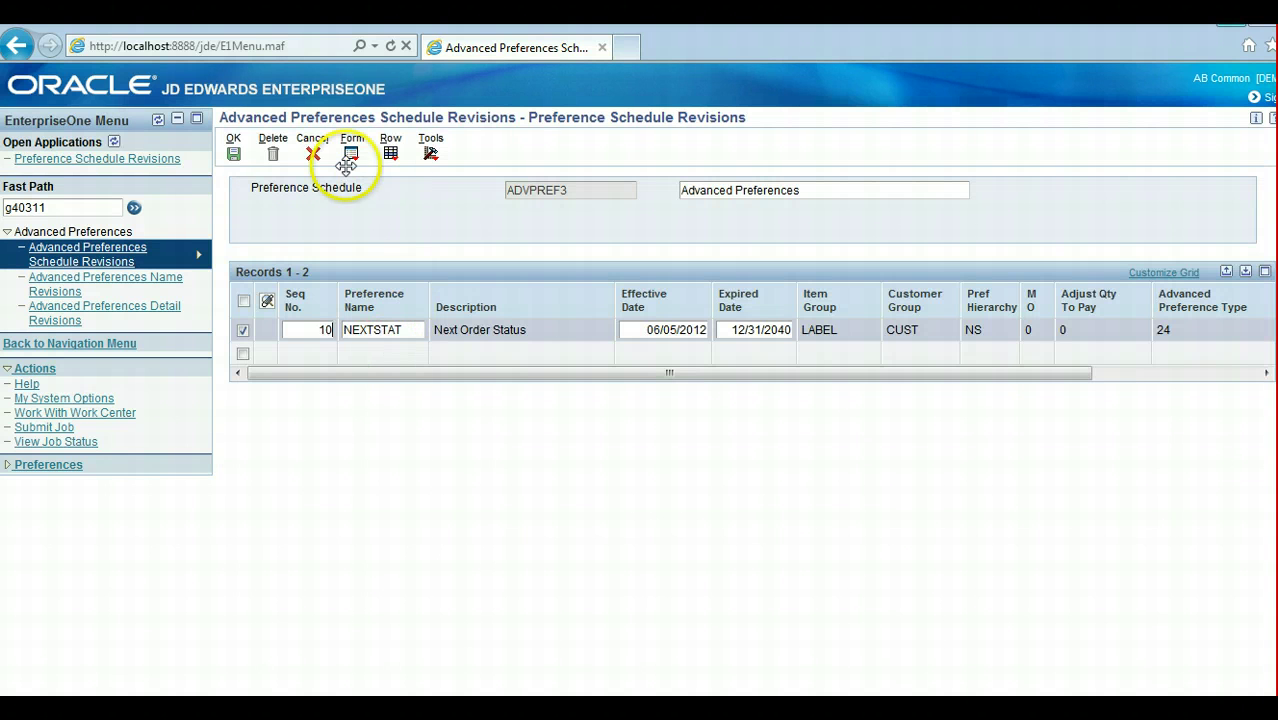
- Open Sales Order Detail via fast path G4211 and start adding a new order
left_click(313, 153)
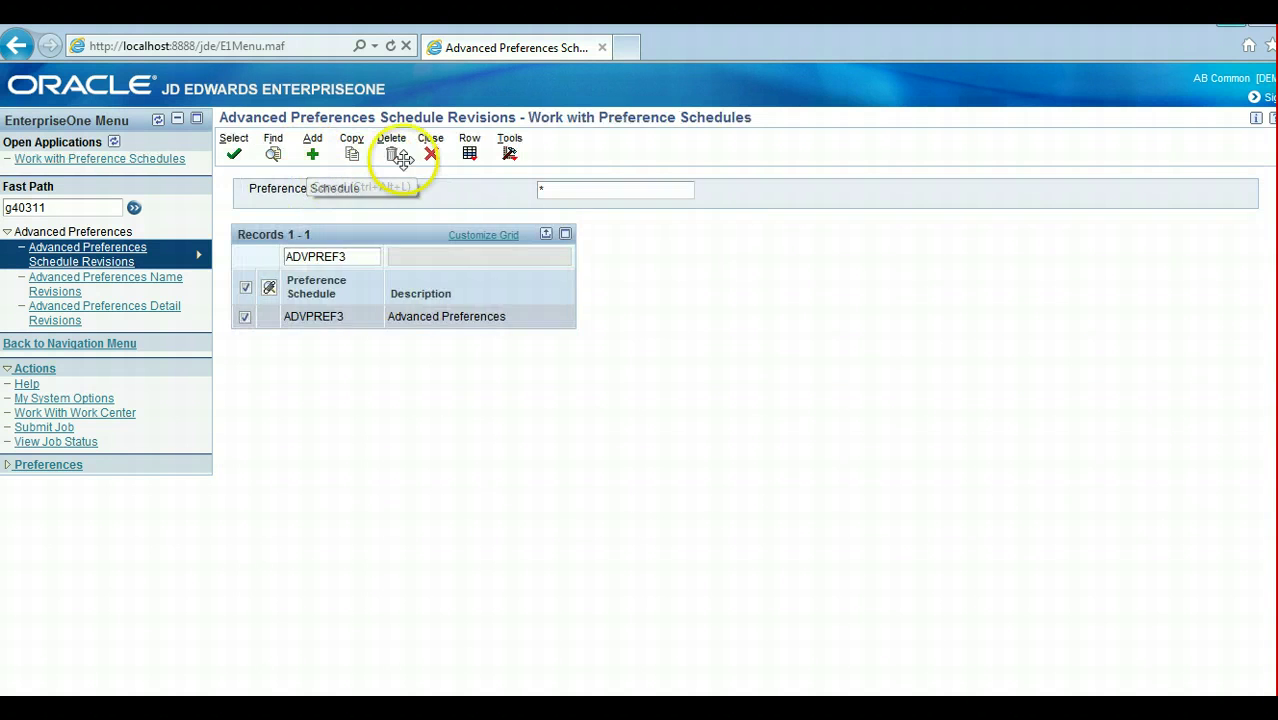
left_click(430, 153)
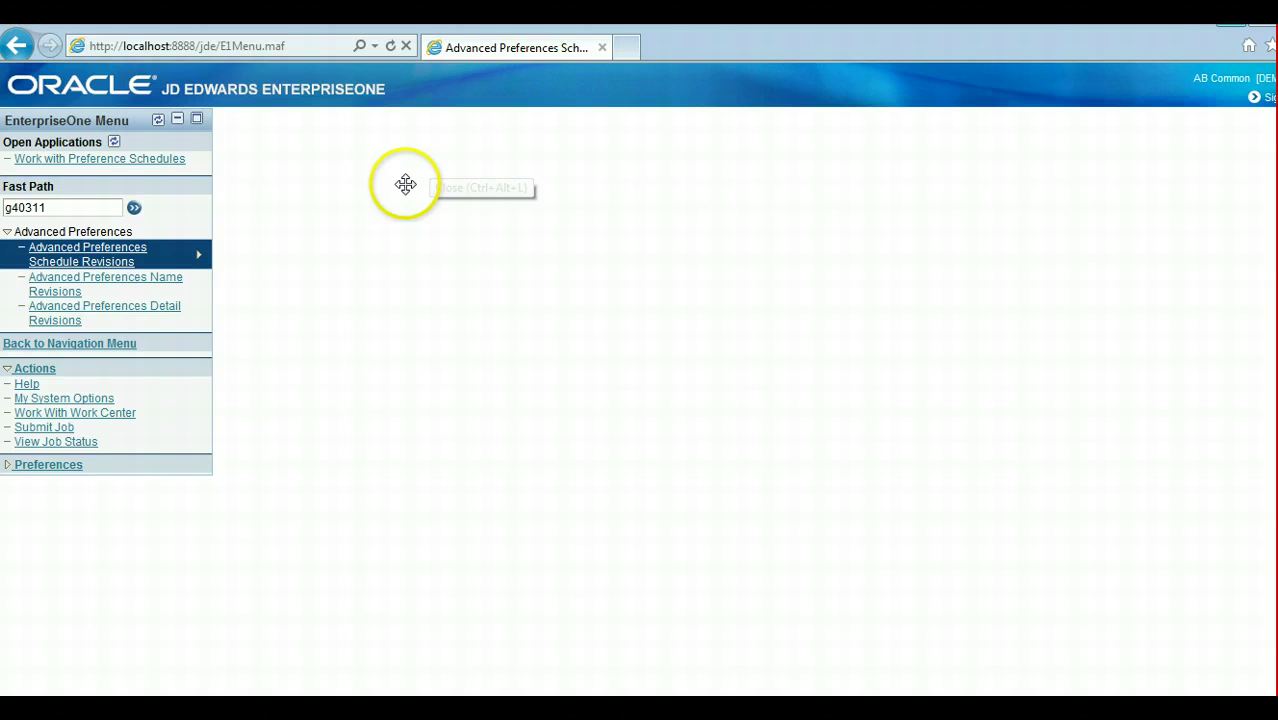
left_click(70, 207)
type("g42")
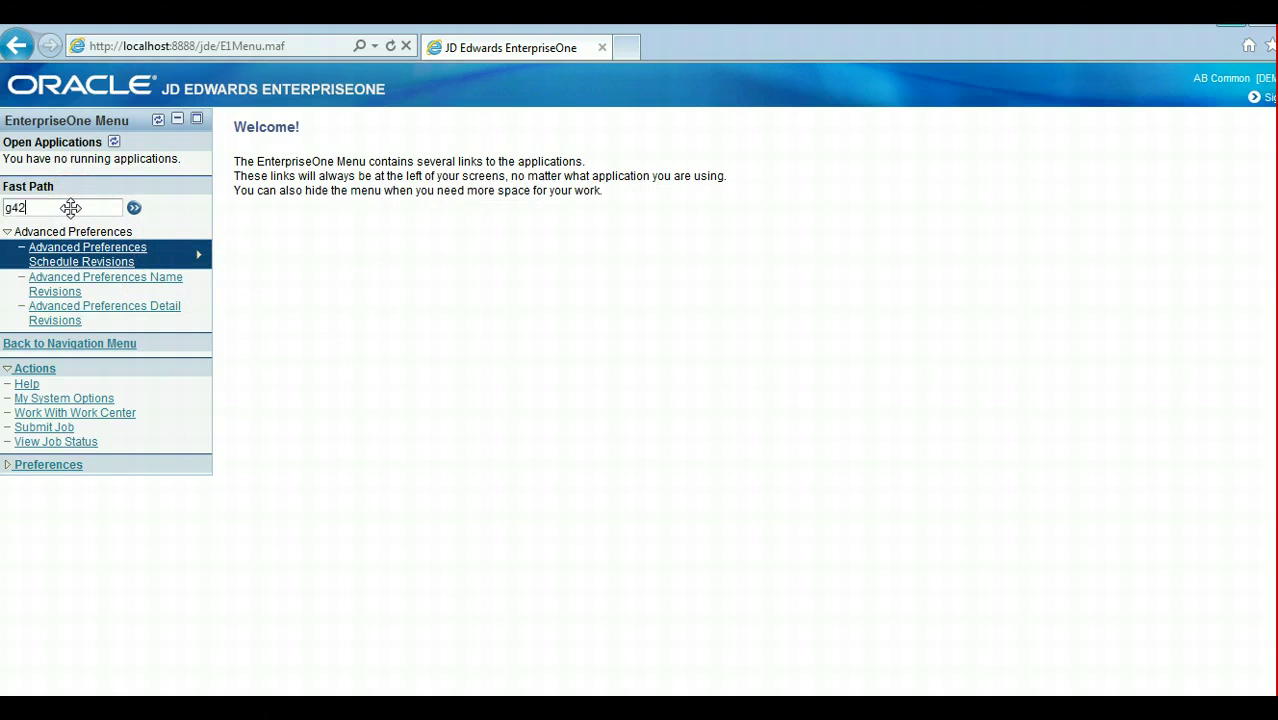
key("Return")
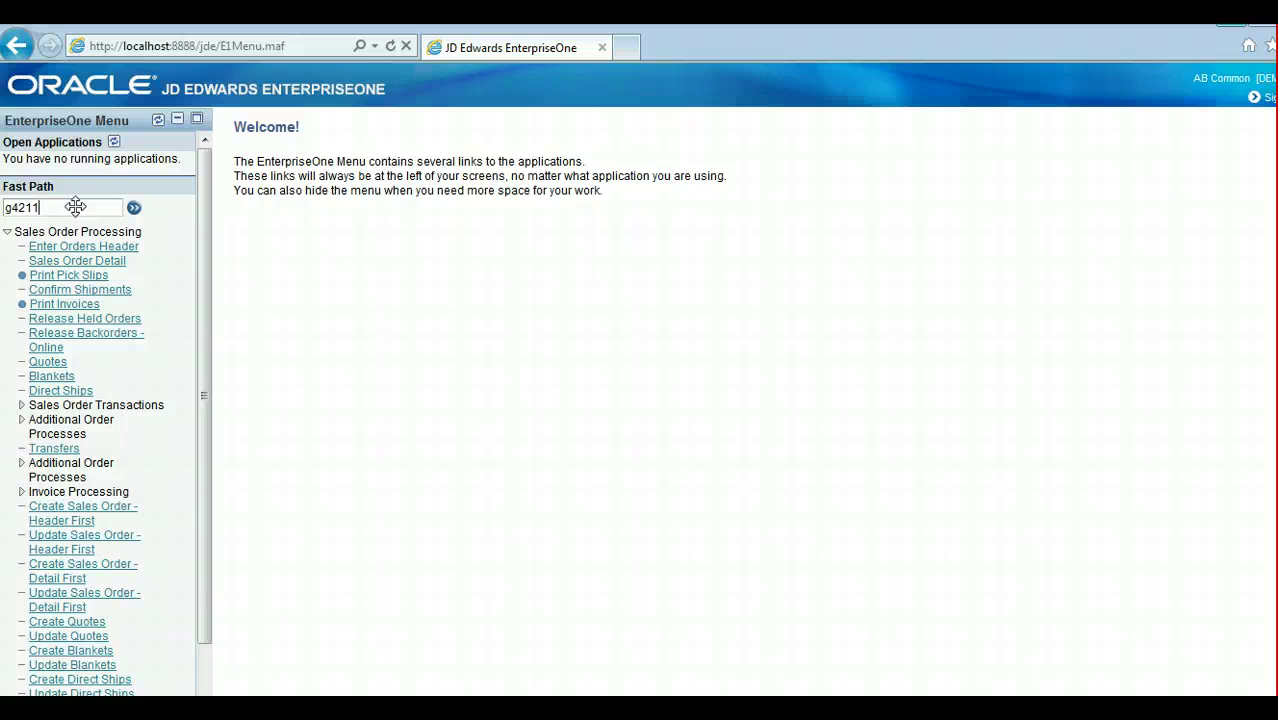
left_click(77, 261)
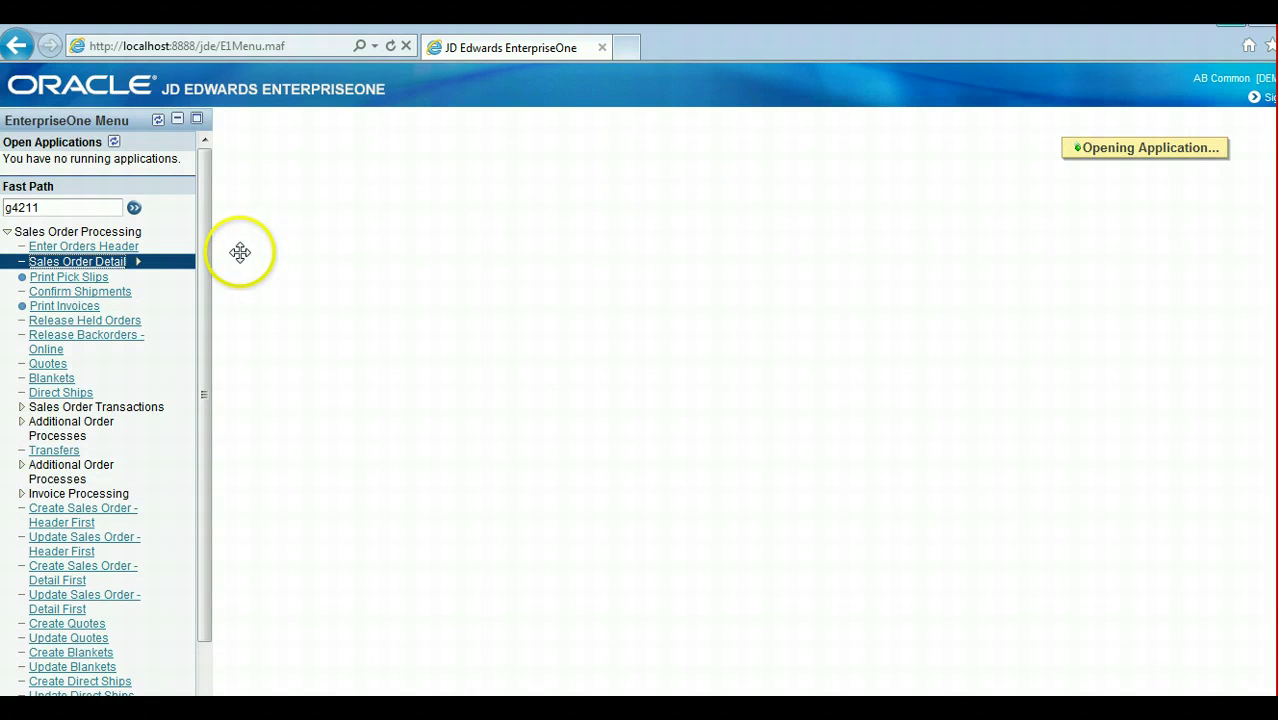
left_click(312, 153)
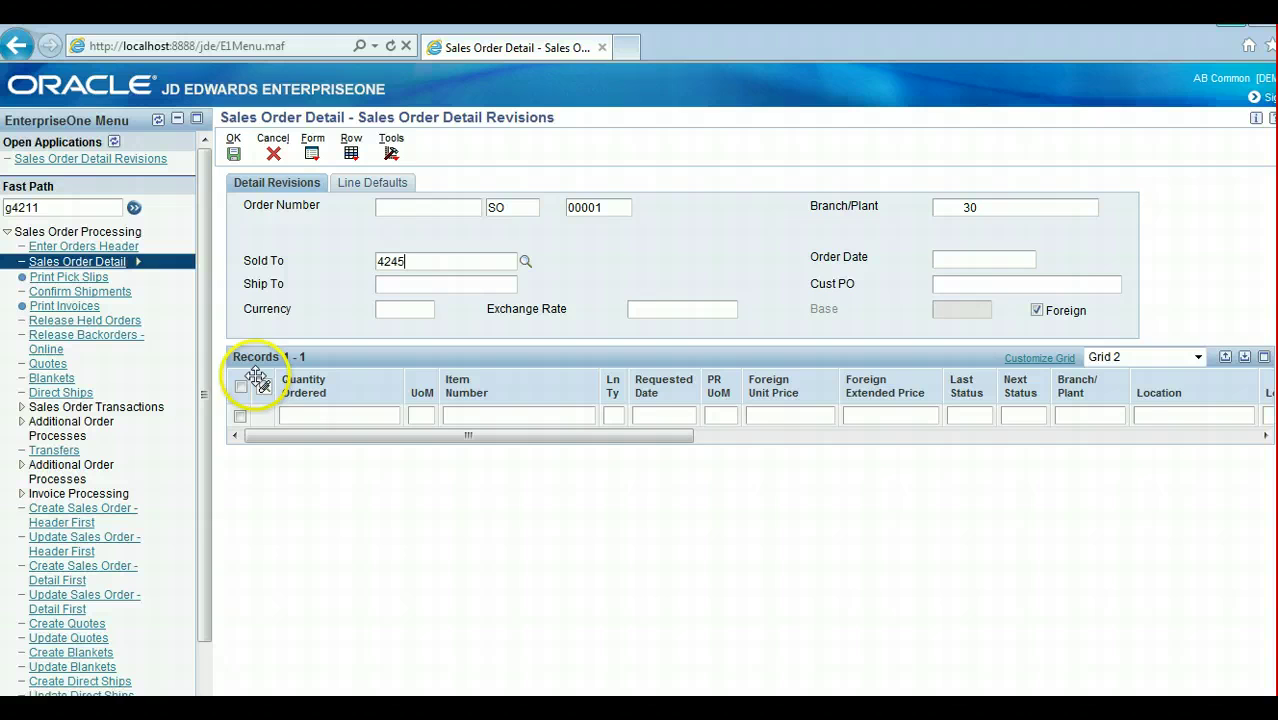
- Enter order lines with quantity 1 for items 222, 221 and 220
left_click(311, 421)
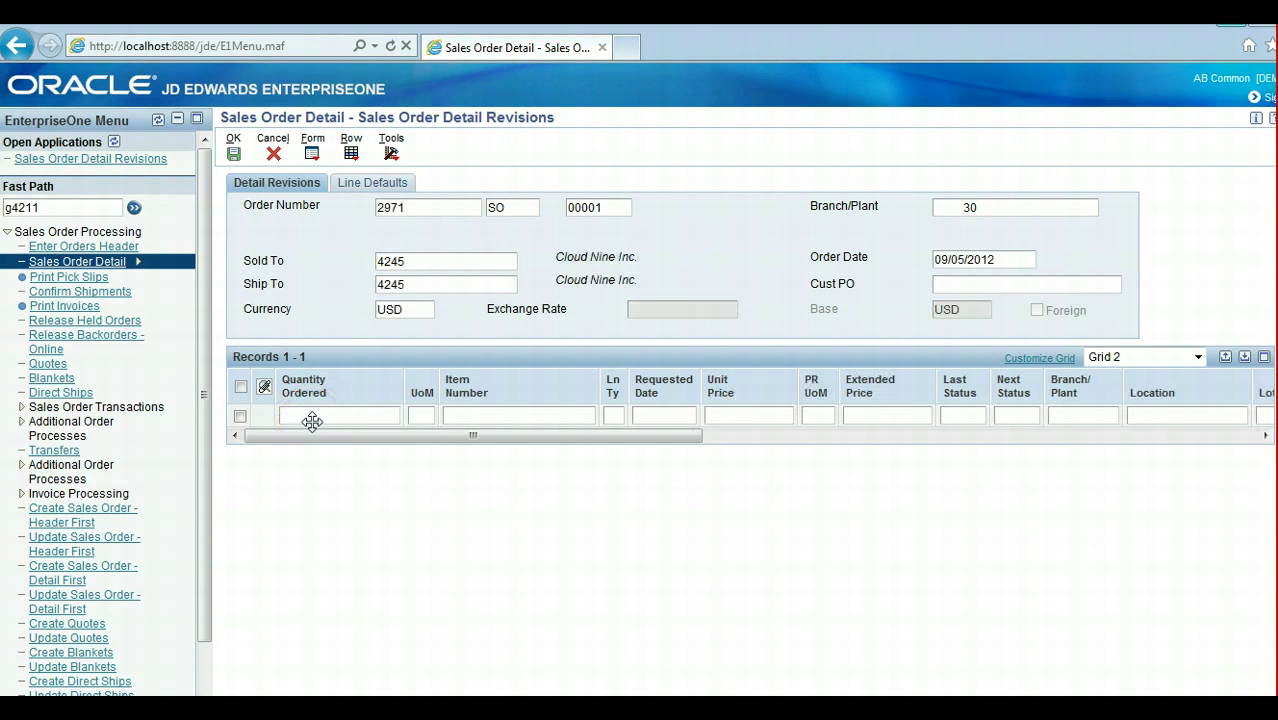
key("Tab")
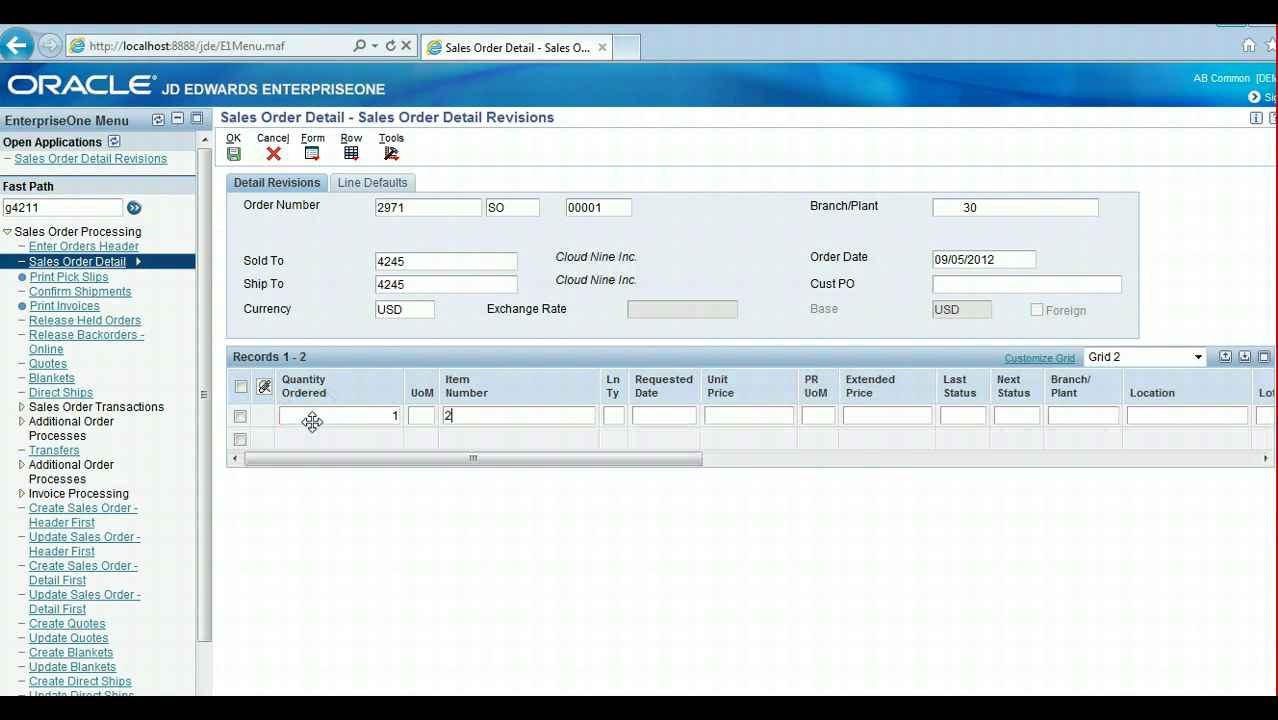
key("Down")
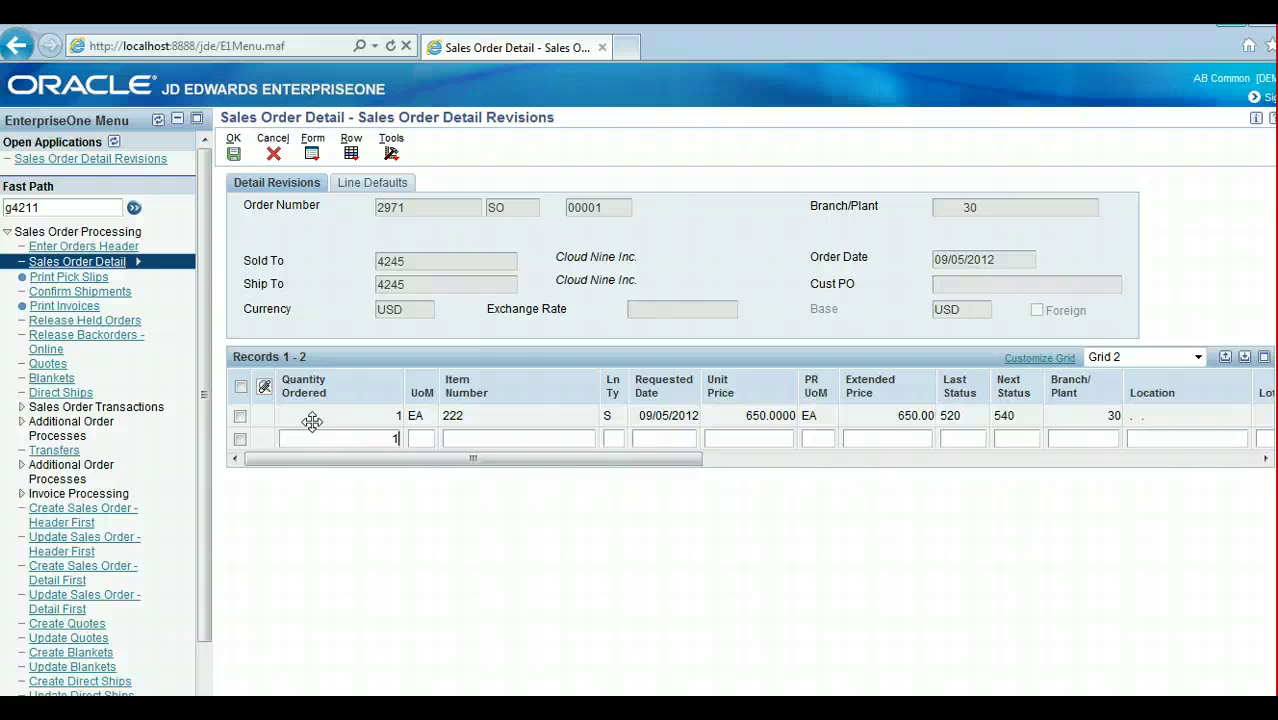
type("1")
key("Tab")
key("Down")
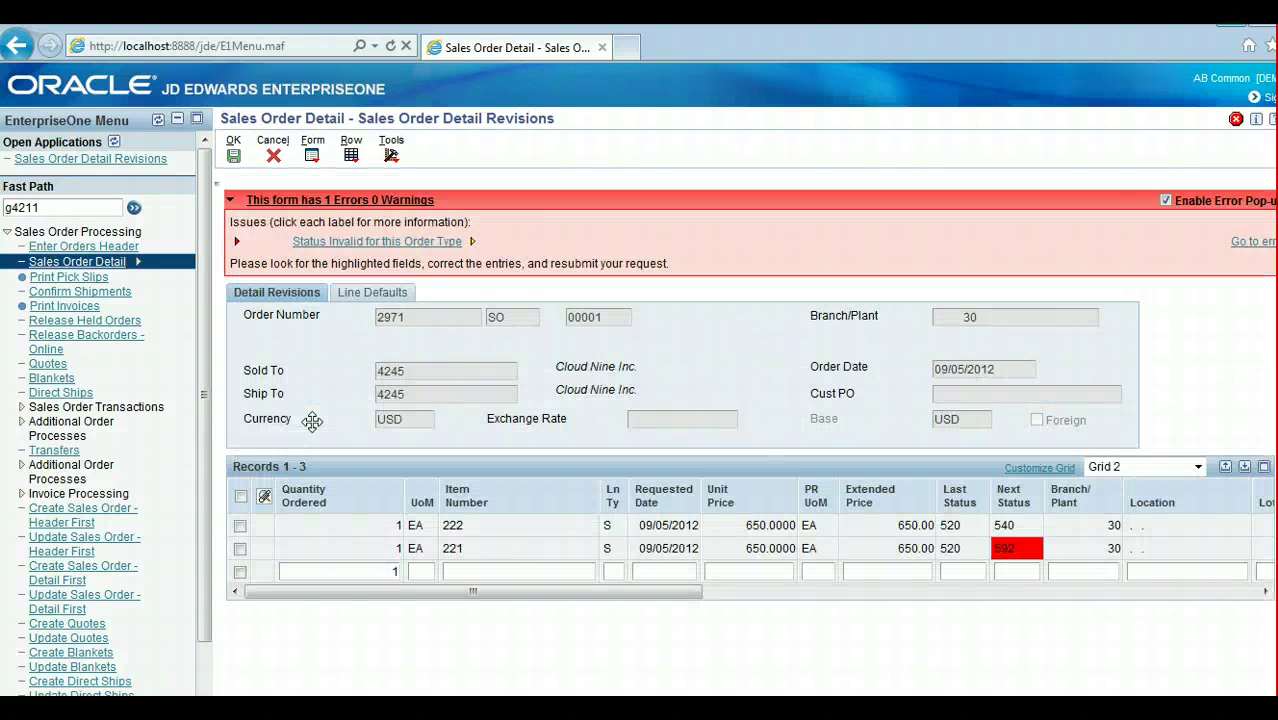
key("Tab")
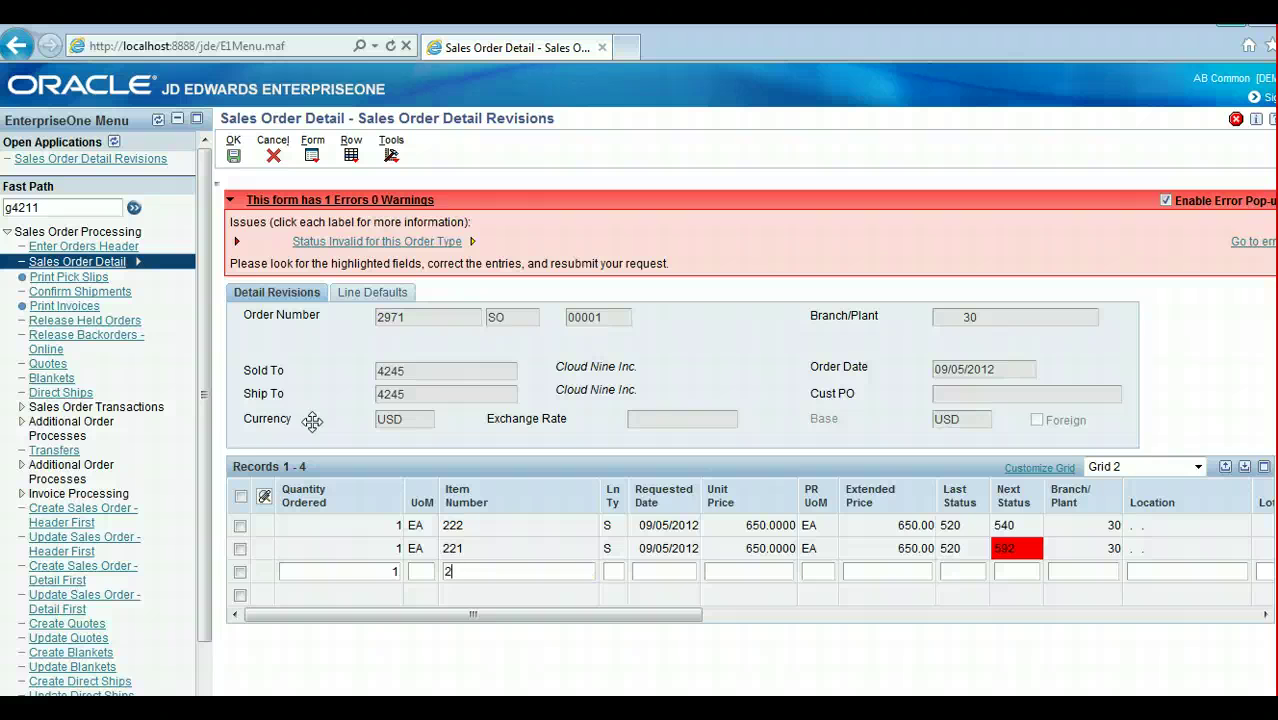
key("Down")
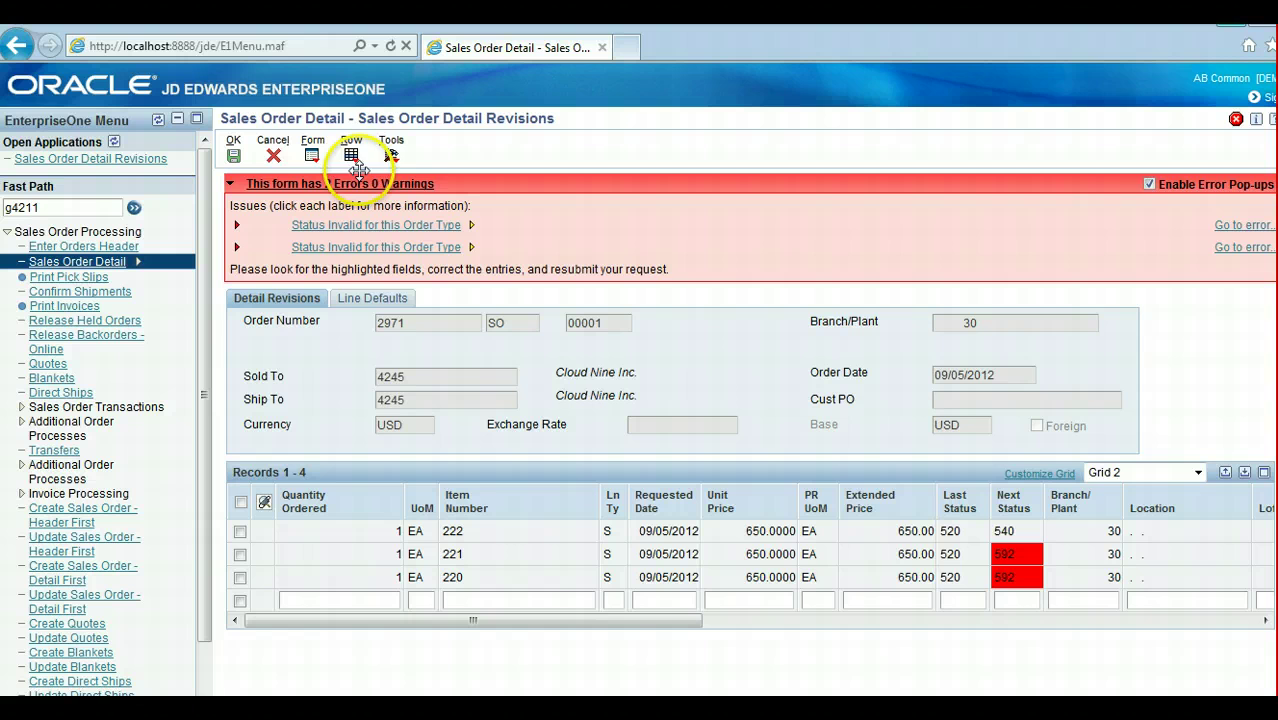
- Select the status-592 order lines for items 221 and 220 and review their Row exit options
left_click(237, 555)
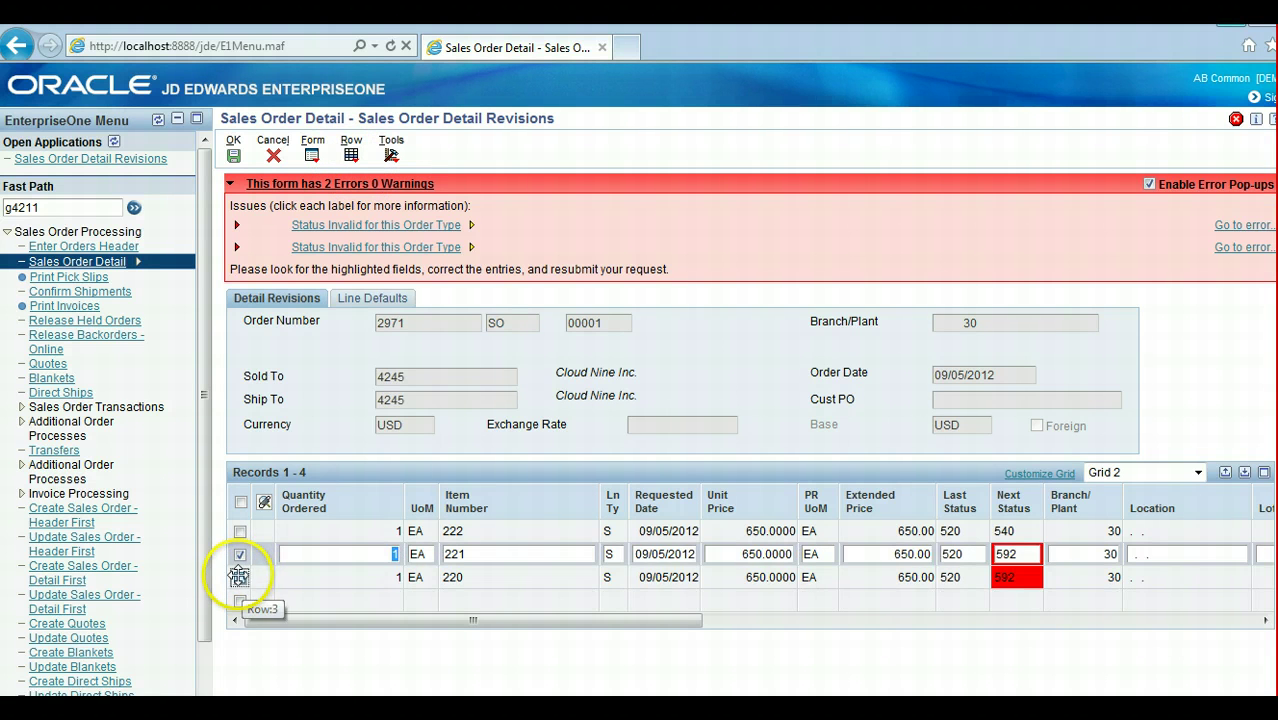
left_click(240, 576)
left_click(351, 150)
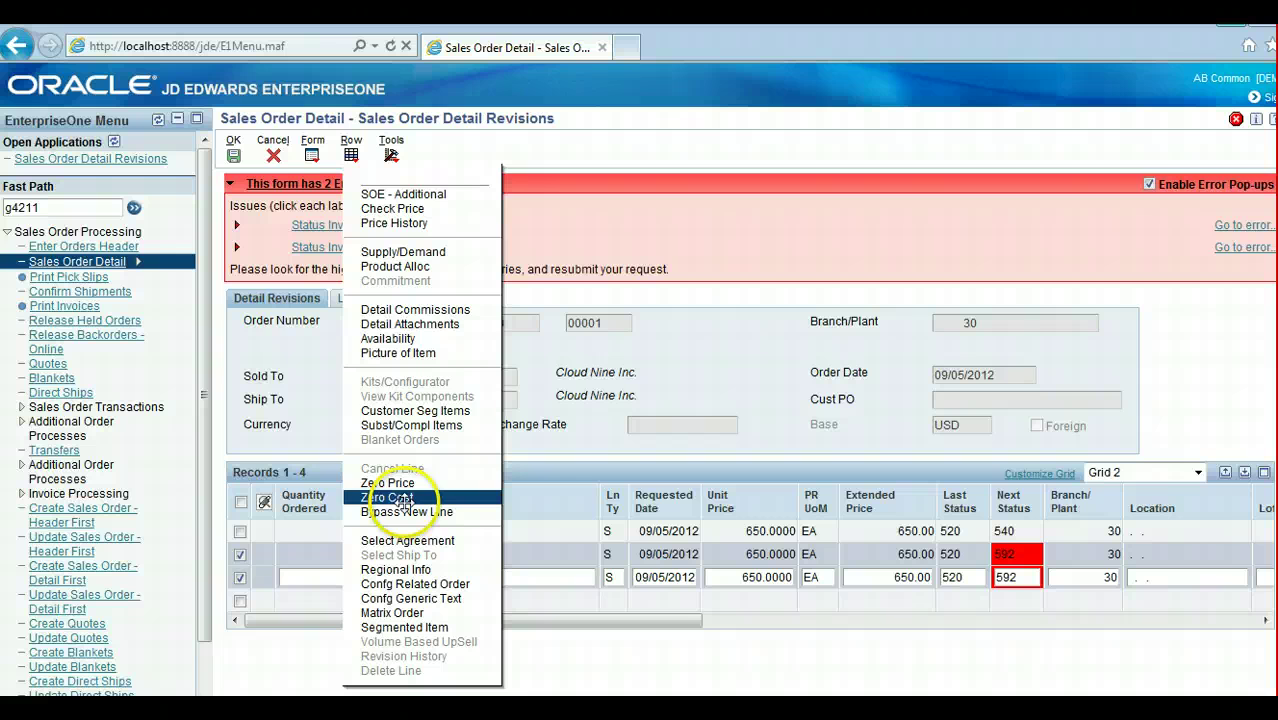
left_click(277, 354)
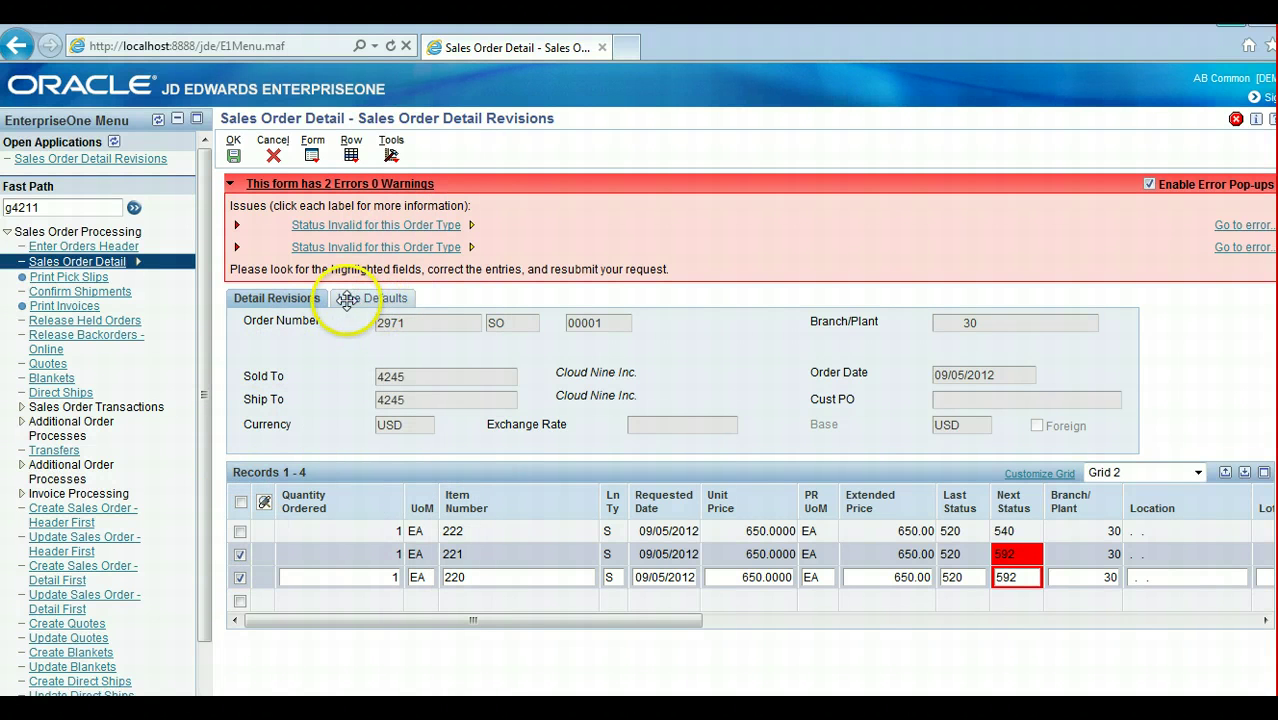
- Expand the first 'Status Invalid for this Order Type' error to show that 592 is not a valid next status
left_click(355, 224)
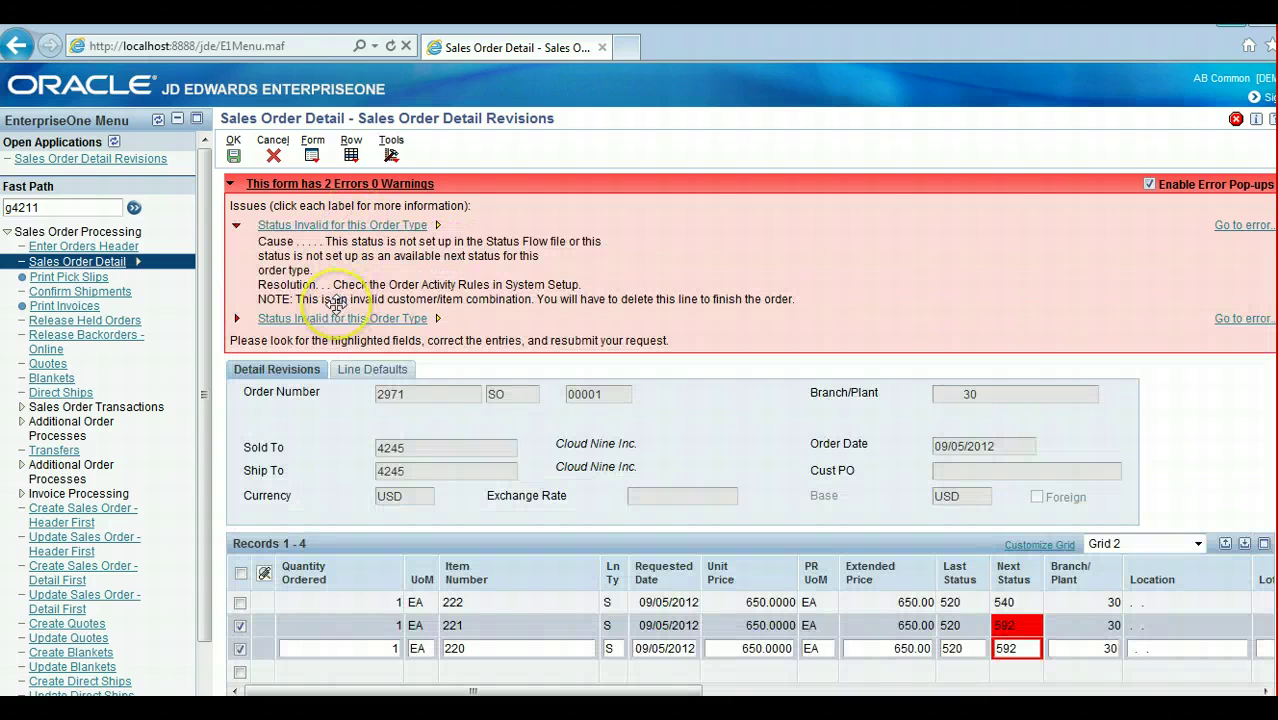